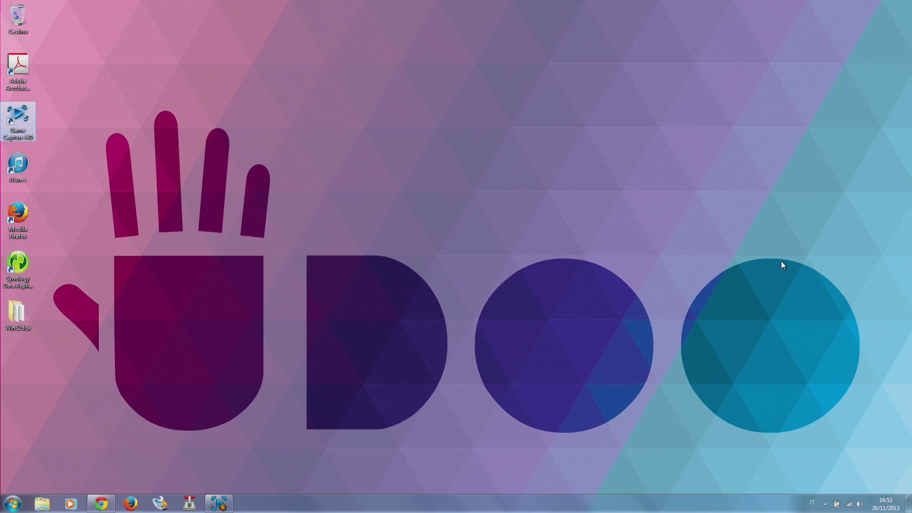
- Browse the OpenMediaVault home and features pages, scrolling the features list, then return to the UDOO forum
left_click(101, 503)
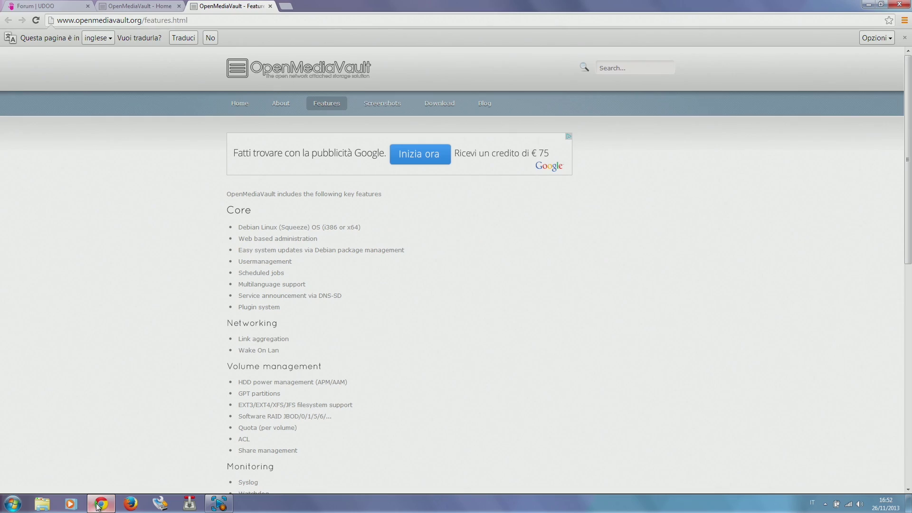
left_click(34, 5)
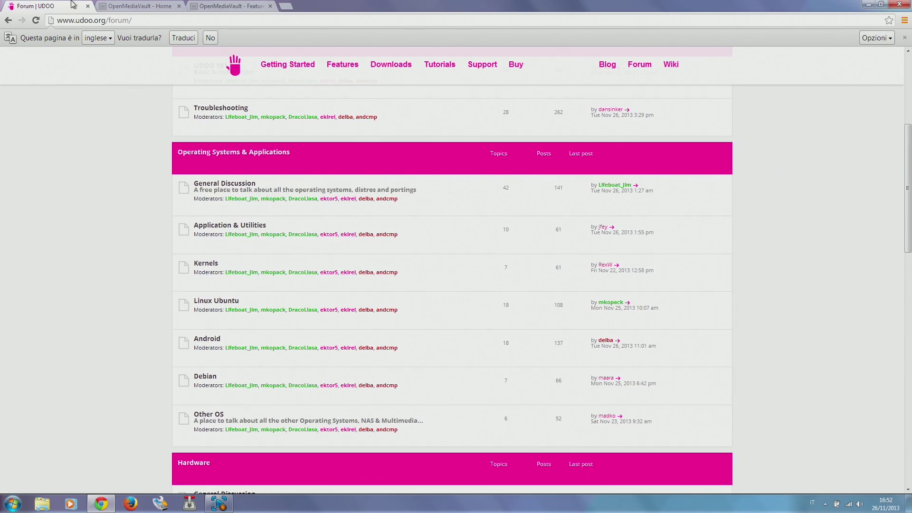
left_click(107, 6)
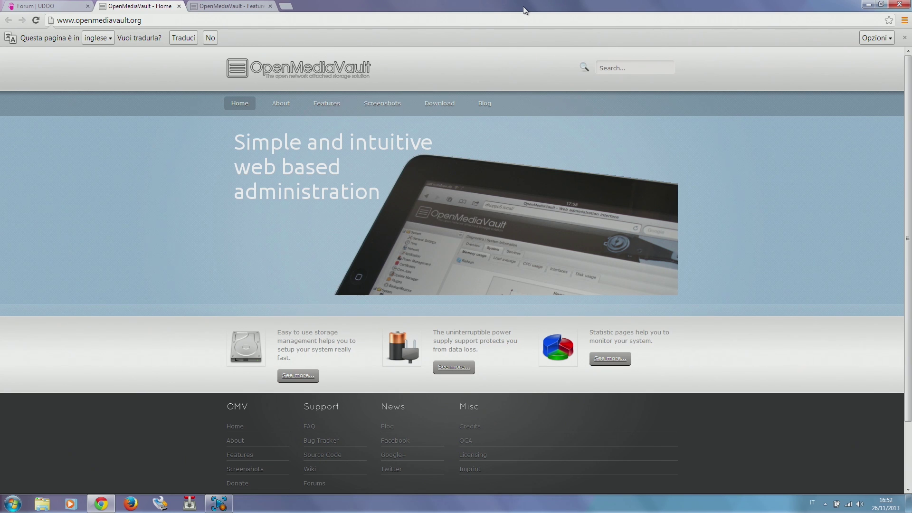
left_click(240, 6)
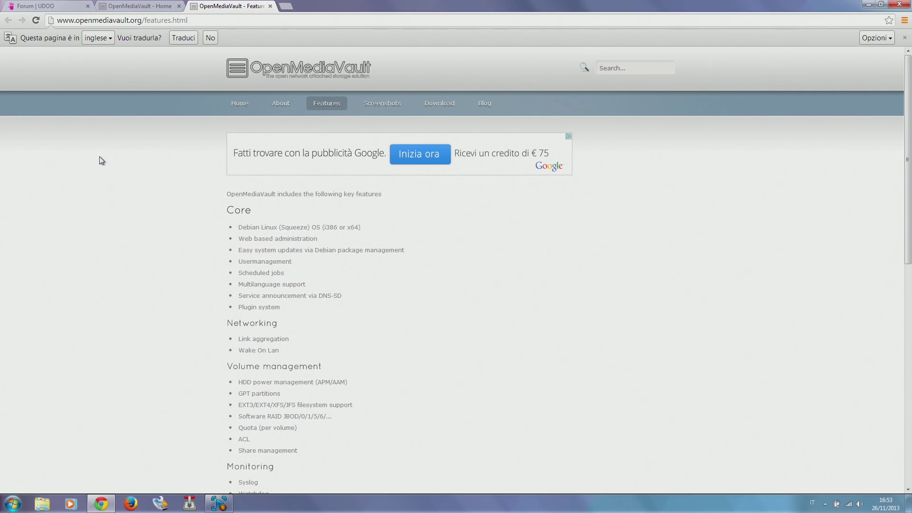
scroll(118, 171, "down", 3)
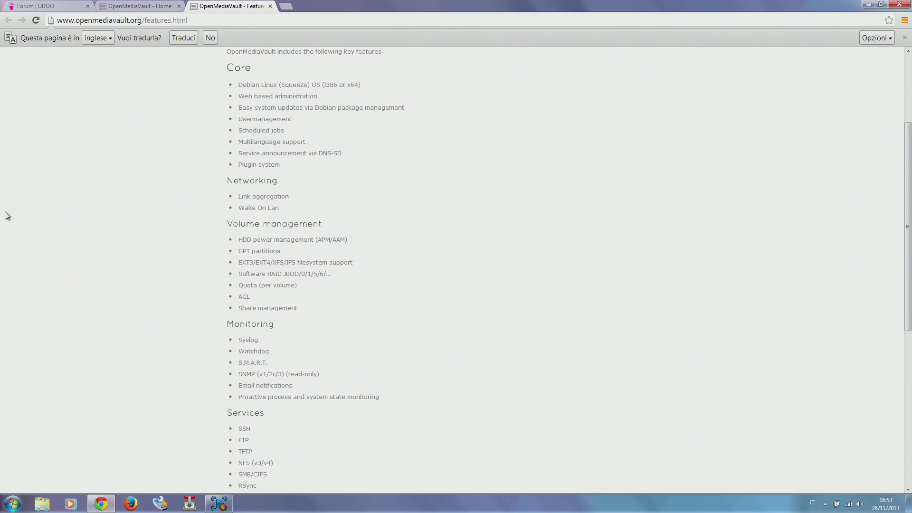
scroll(122, 147, "down", 3)
scroll(123, 153, "up", 10)
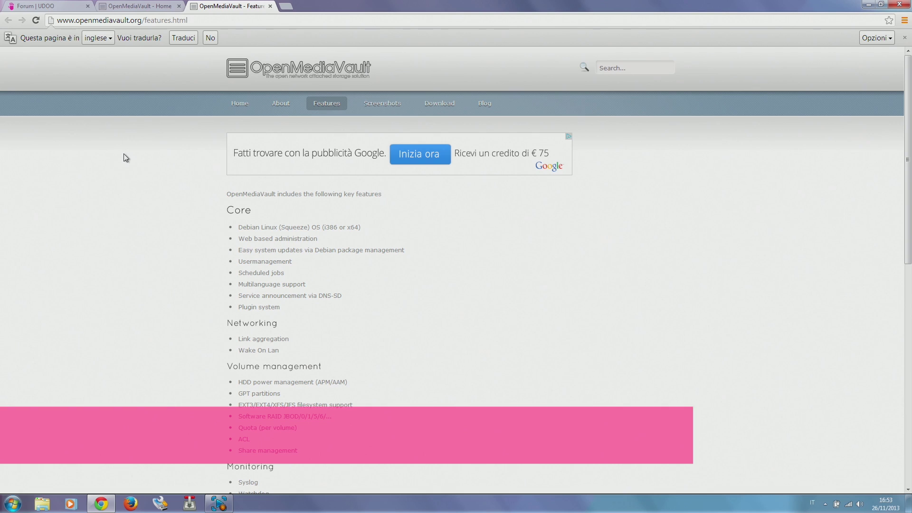
left_click(43, 5)
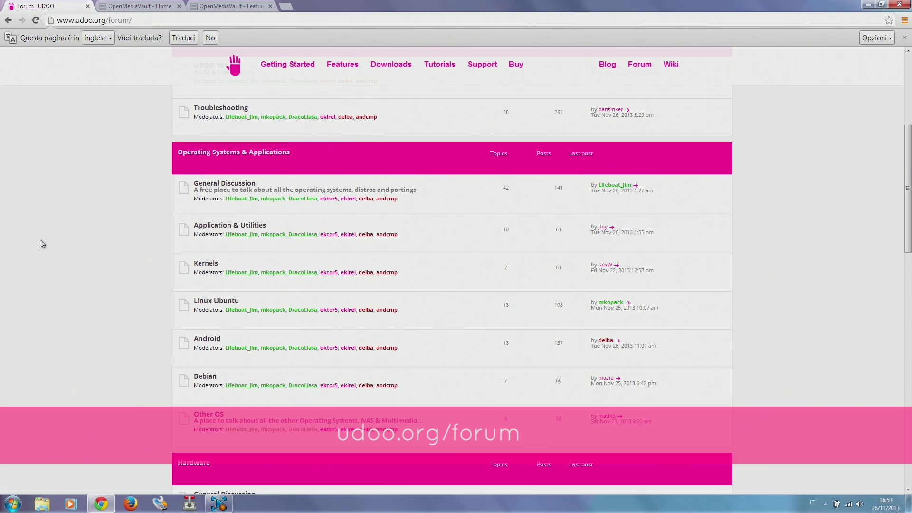
- Open the Open Media Vault topic under Other OS and start the UDOO QUAD image download from SourceForge
left_click(206, 414)
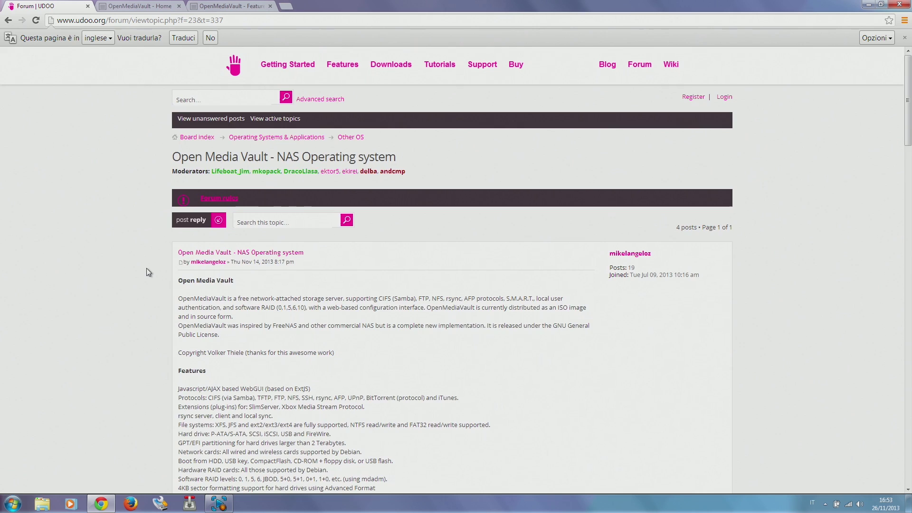
scroll(129, 267, "down", 4)
scroll(129, 268, "down", 4)
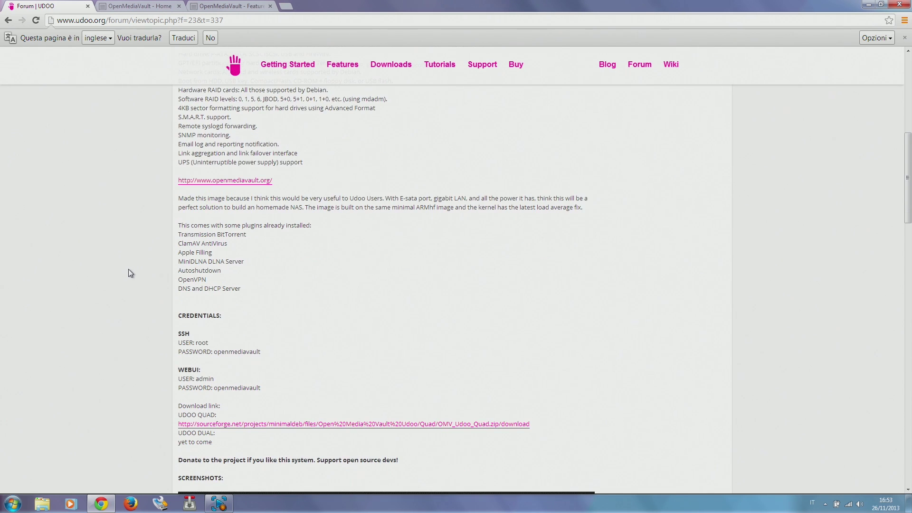
scroll(130, 273, "down", 3)
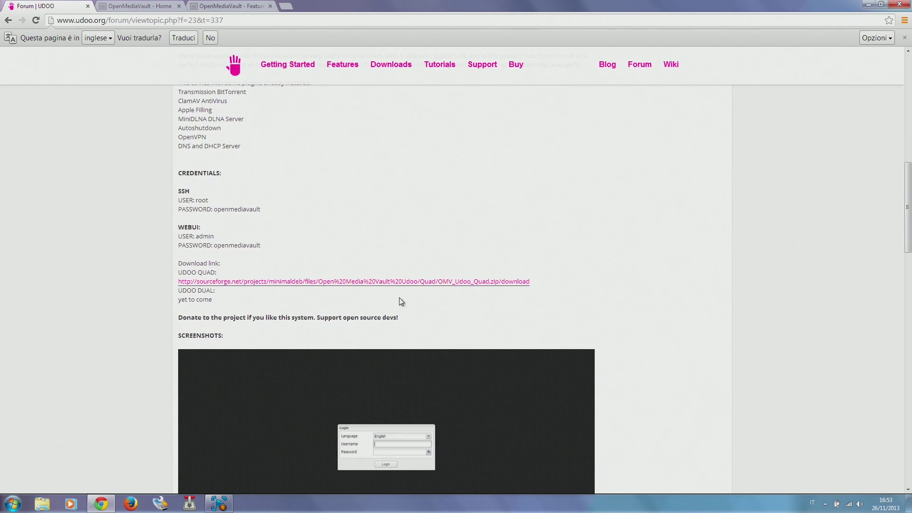
left_click(400, 281)
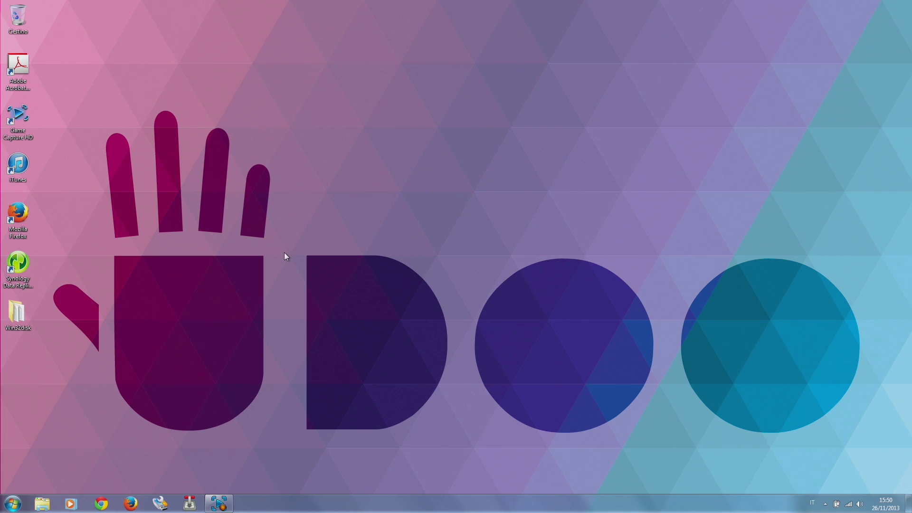
- Load the OpenMediaVault web administration at 192.168.0.108 in Chrome
left_click(101, 502)
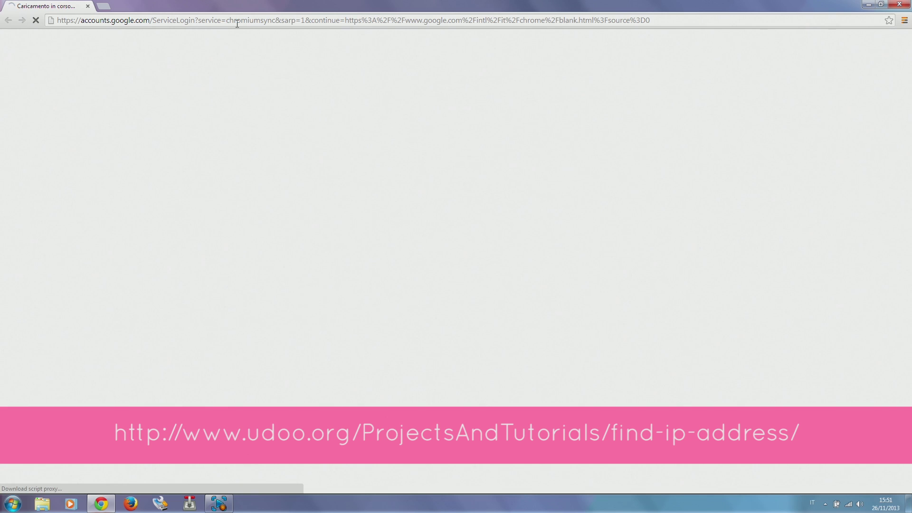
left_click(230, 21)
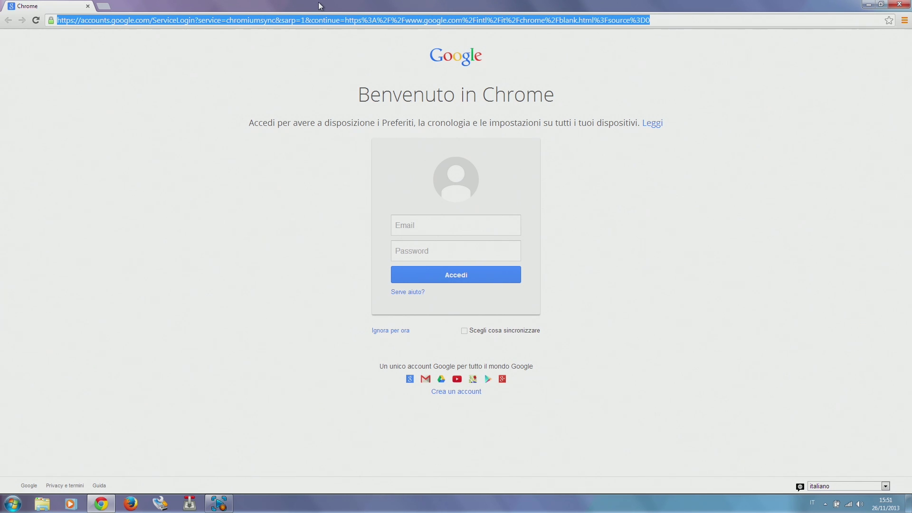
type("192.")
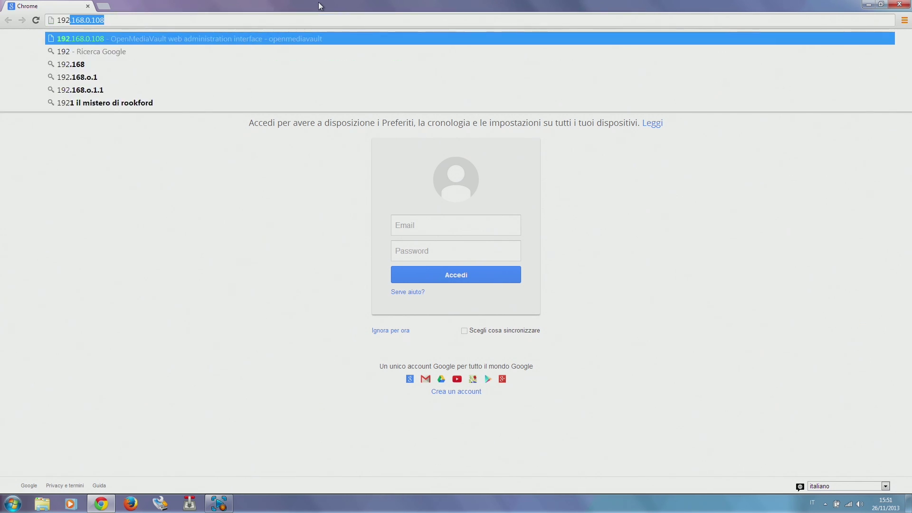
type("168.")
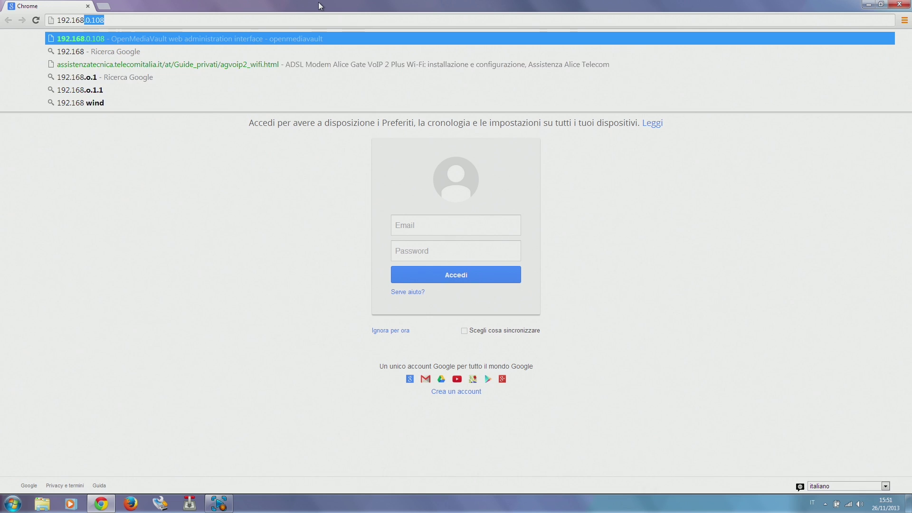
type("0.108")
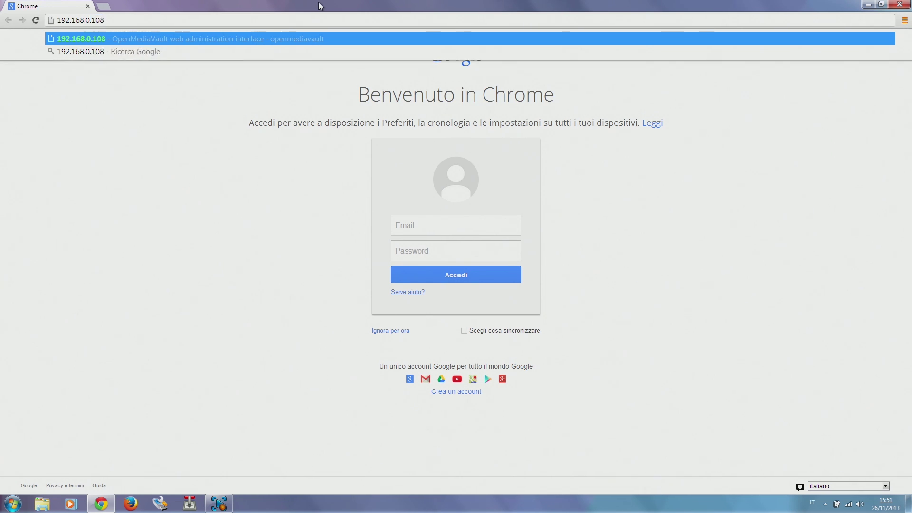
key("Return")
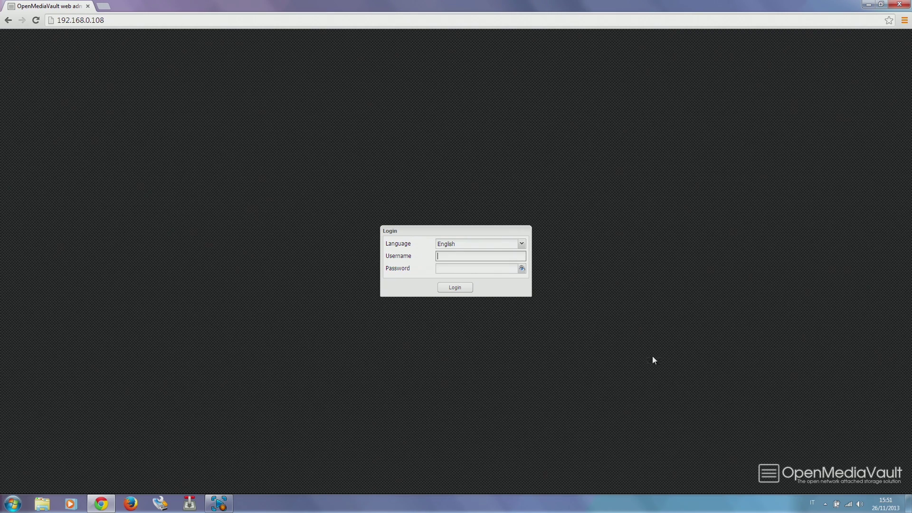
- Log in with English as the language, username admin and the administrator password
left_click(521, 244)
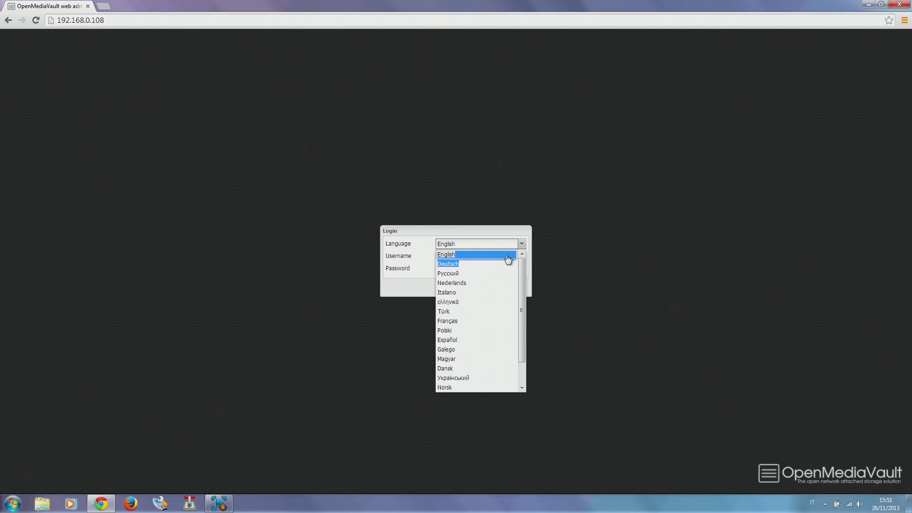
left_click(509, 256)
left_click(514, 255)
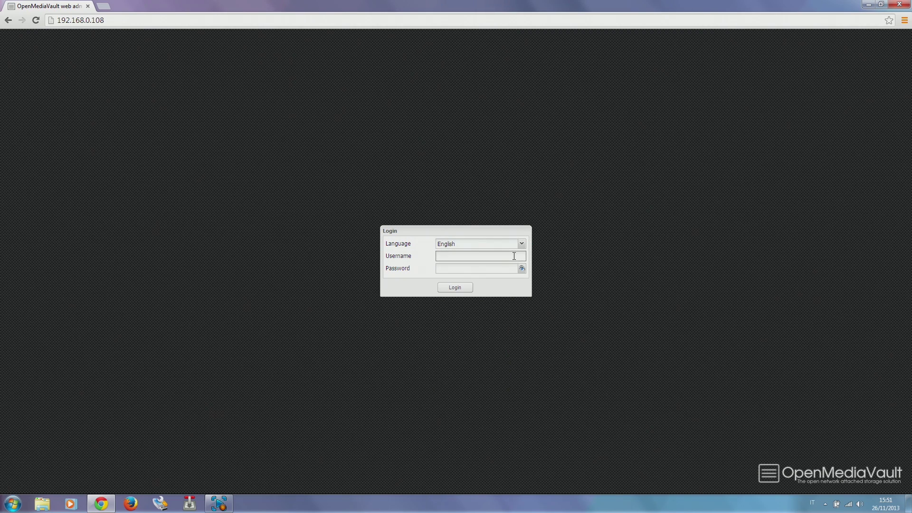
type("admin")
key("Tab")
type("openmedi")
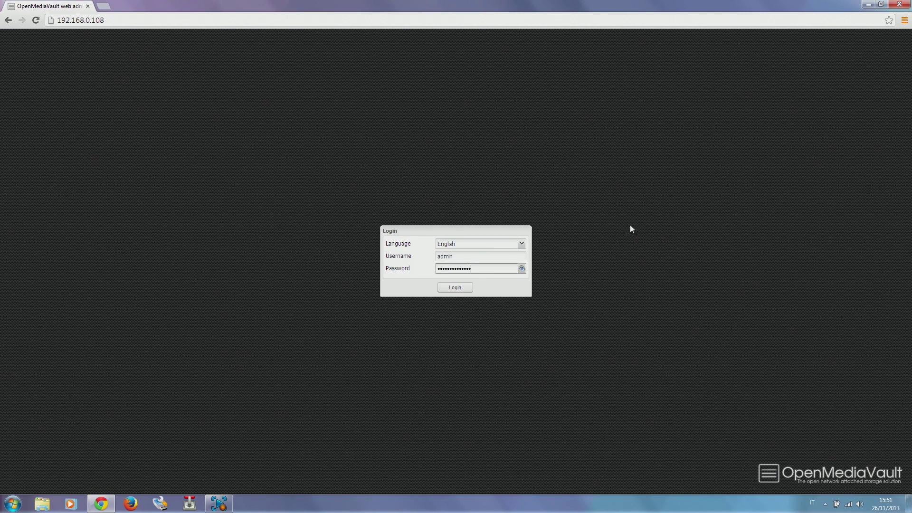
left_click(521, 269)
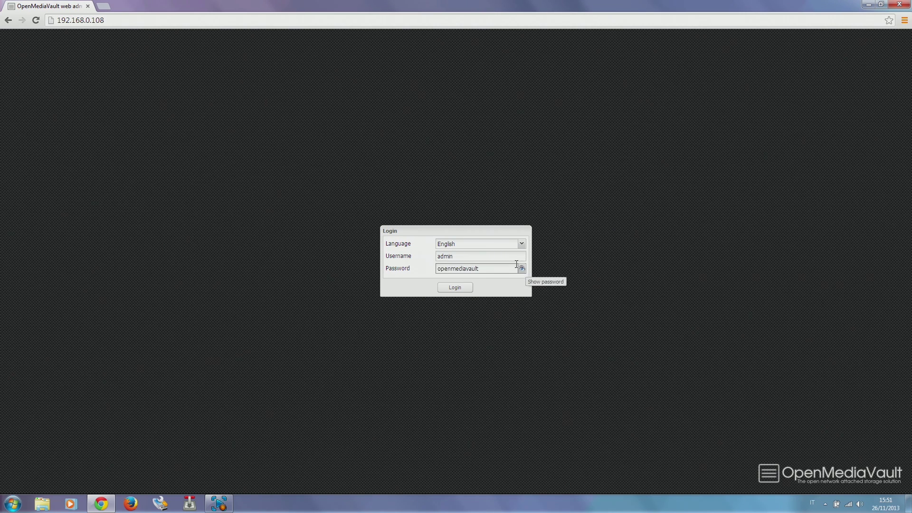
left_click(453, 288)
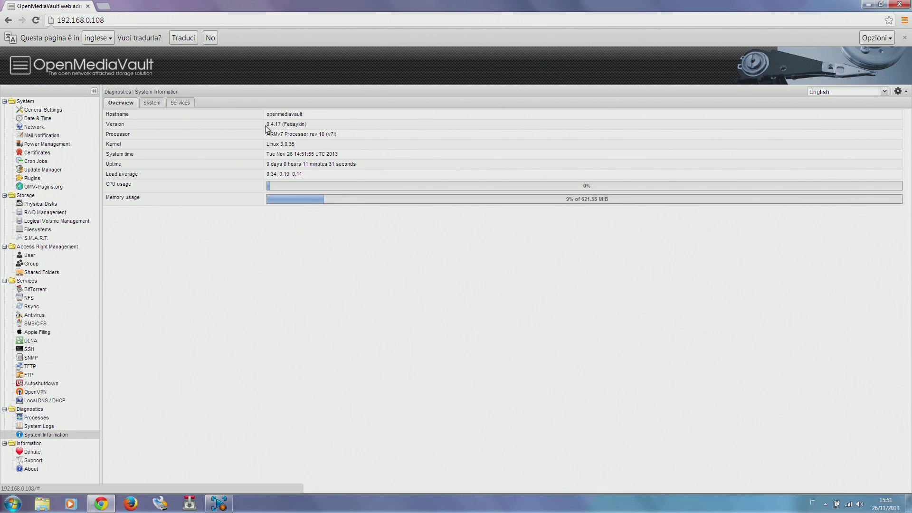
- Review the Services status tab, then bring up Physical Disks showing the 1.82 TB /dev/sda
left_click(172, 102)
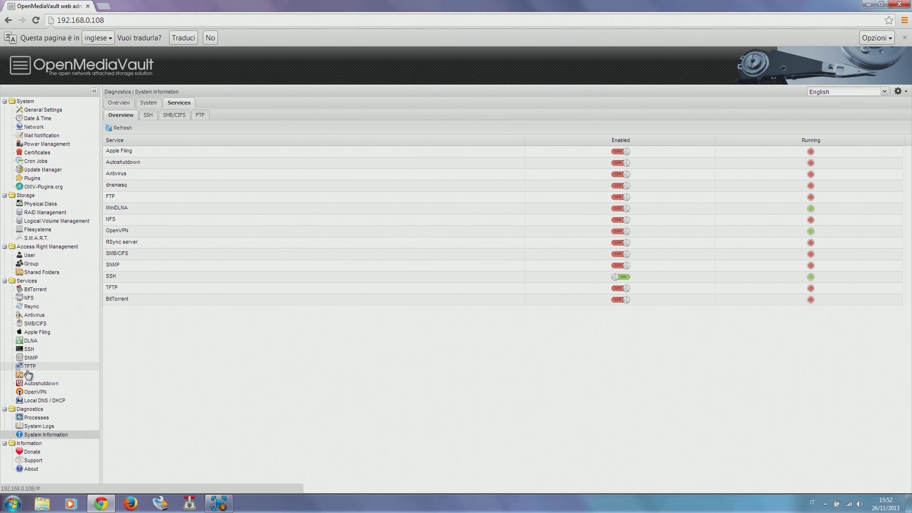
left_click(60, 205)
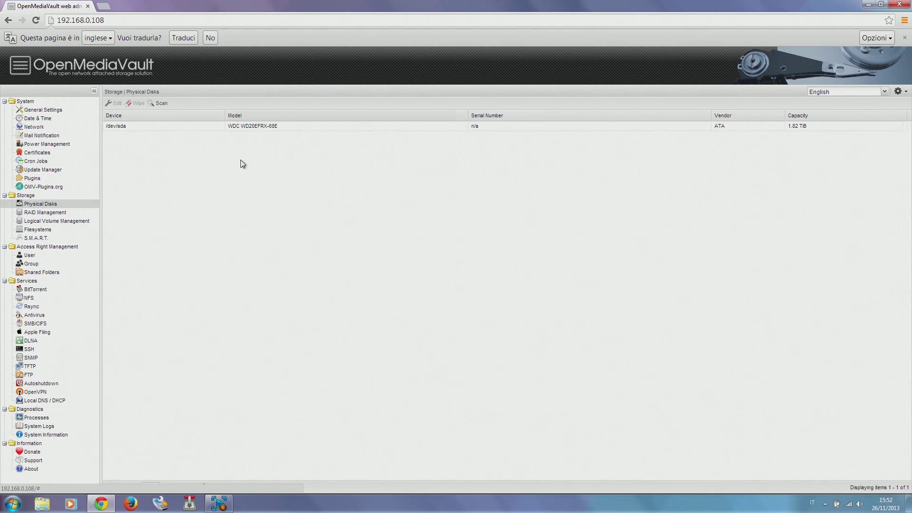
- Quick-wipe /dev/sda and close the output once it reports Done
left_click(741, 128)
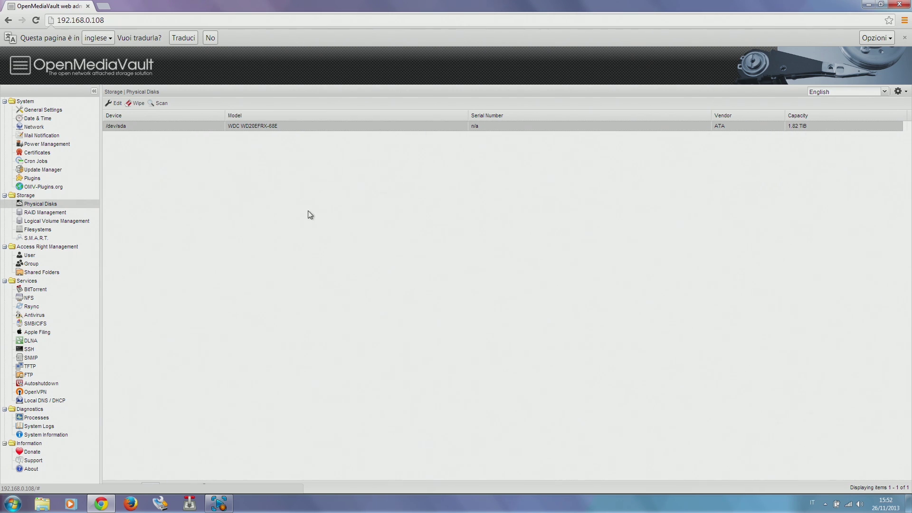
left_click(136, 103)
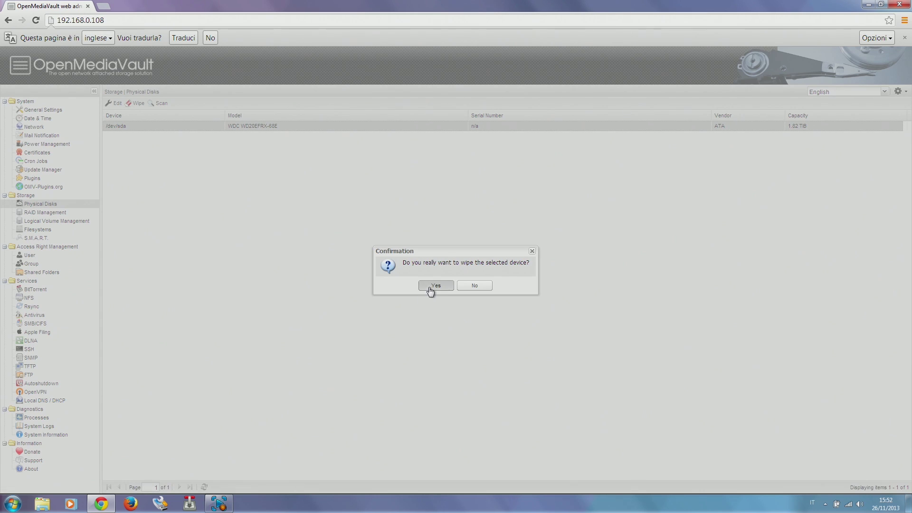
left_click(428, 285)
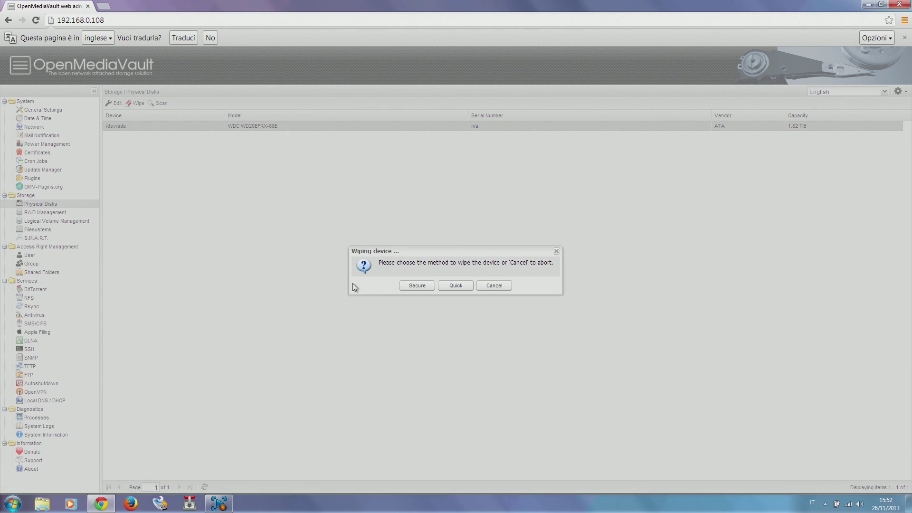
left_click(447, 288)
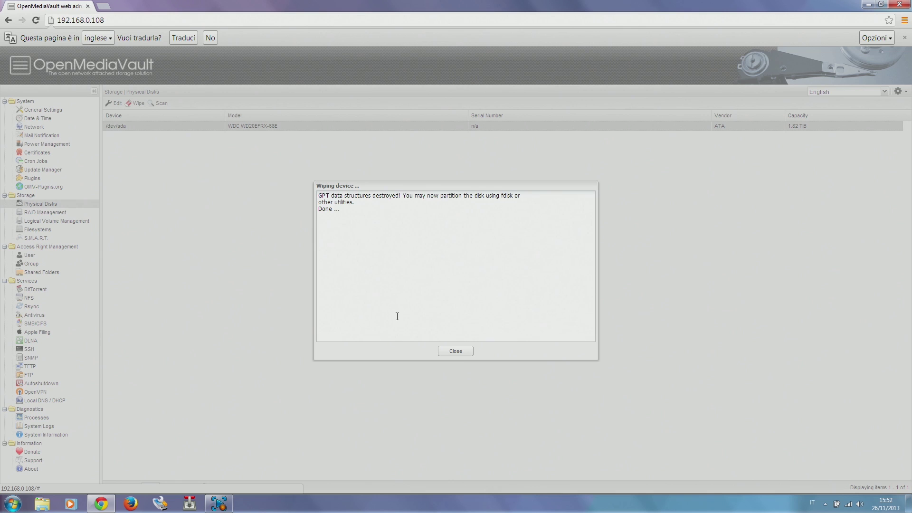
left_click(452, 353)
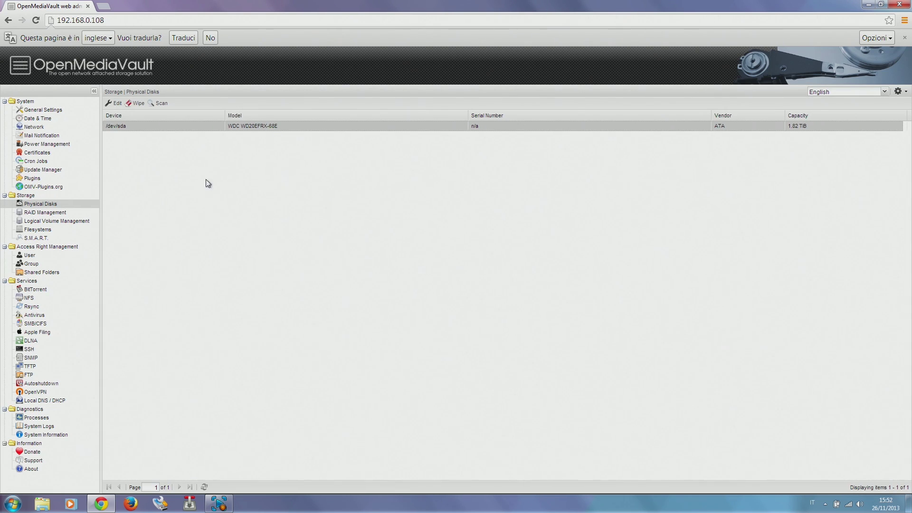
- Enable S.M.A.R.T. monitoring for /dev/sda, leaving APM, AAM and spindown disabled
left_click(114, 104)
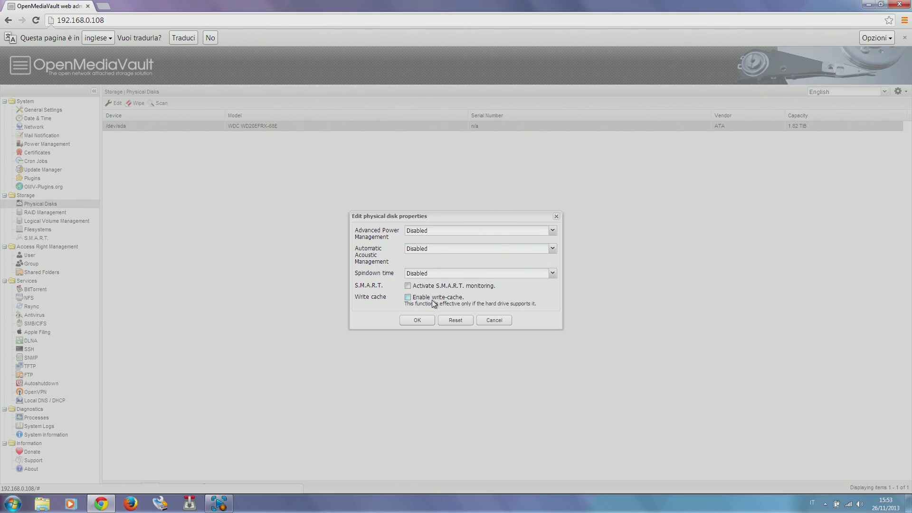
left_click(407, 286)
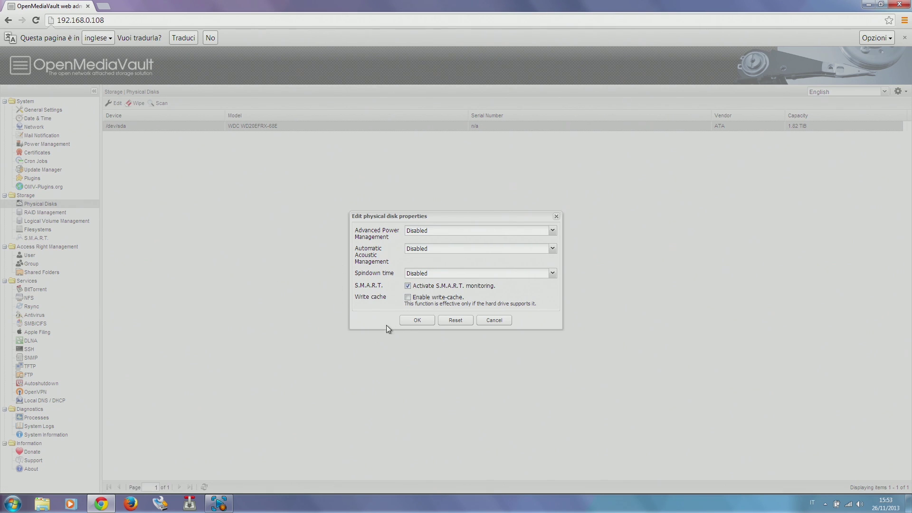
left_click(411, 321)
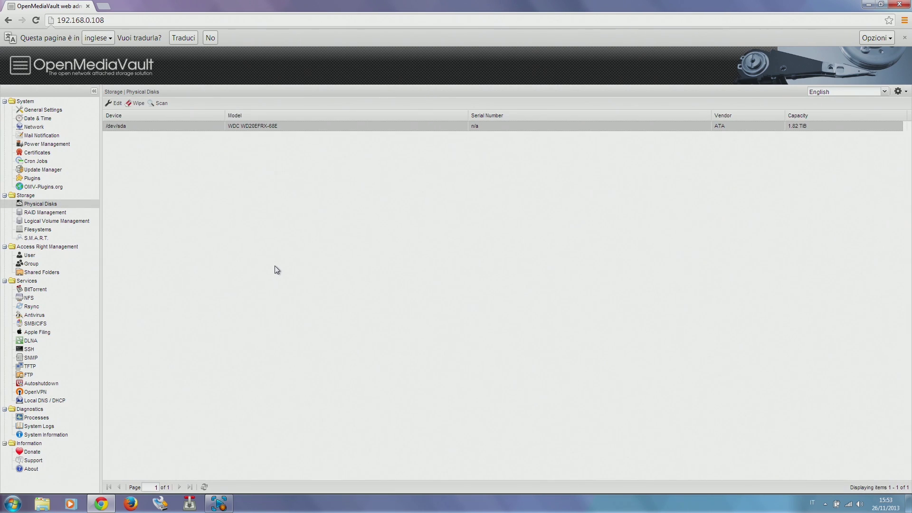
- Format the 1.81 TiB WD20EFRX disk as ext4 and mount the resulting /dev/sda1 filesystem
left_click(59, 235)
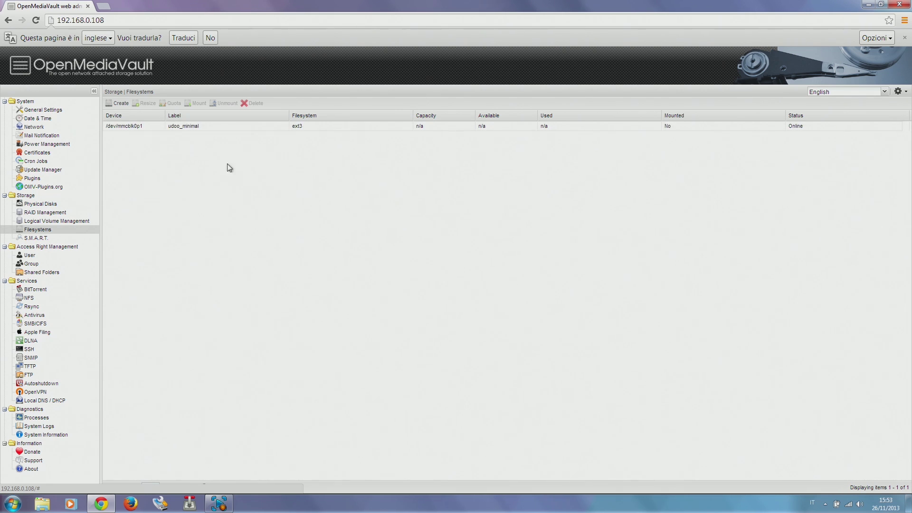
left_click(119, 104)
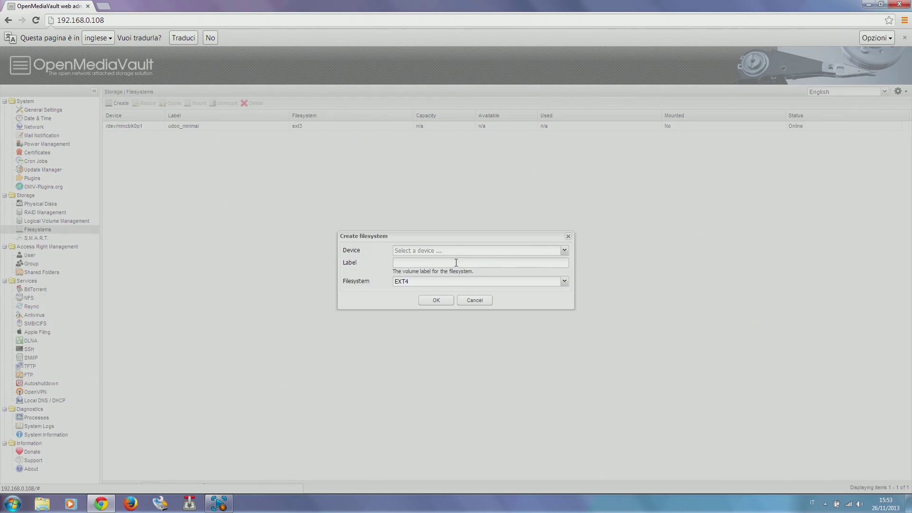
left_click(494, 252)
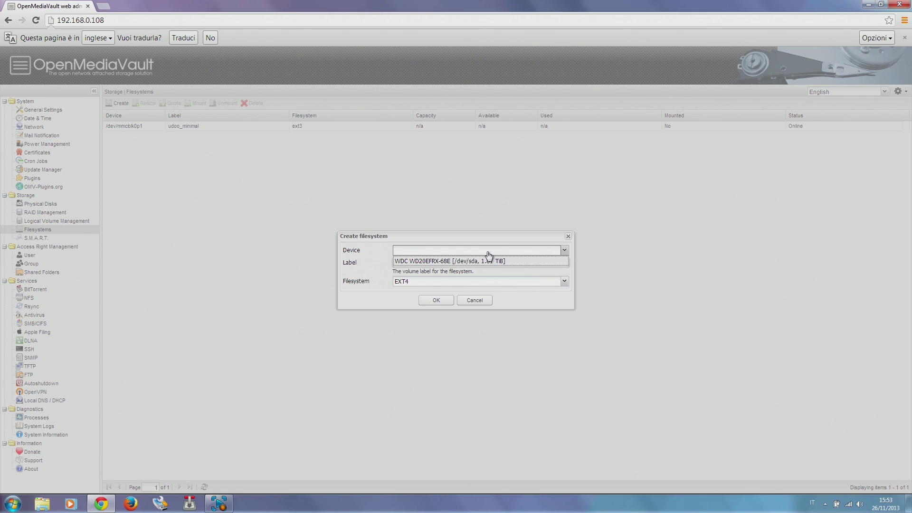
left_click(434, 261)
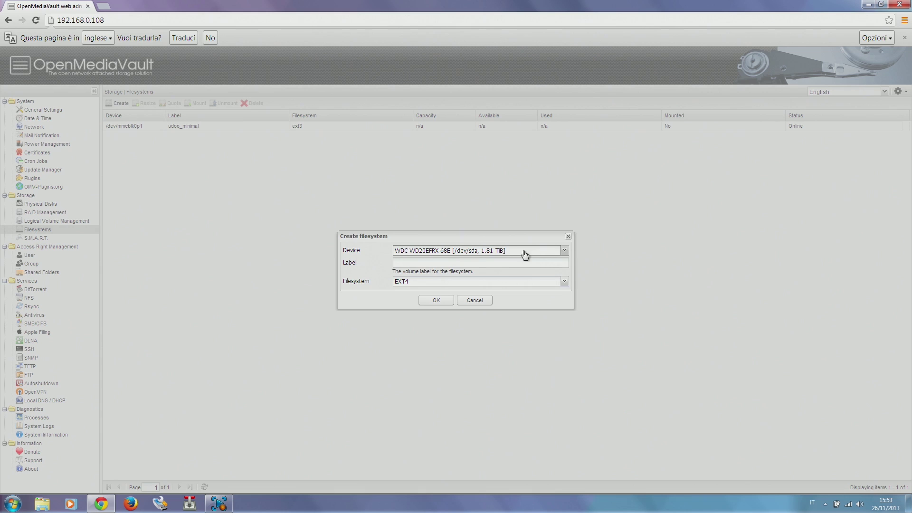
left_click(433, 300)
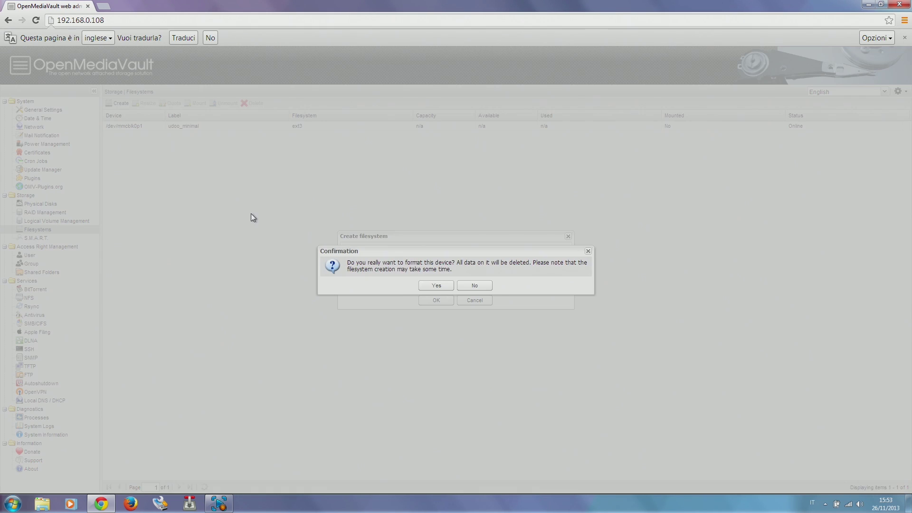
left_click(436, 286)
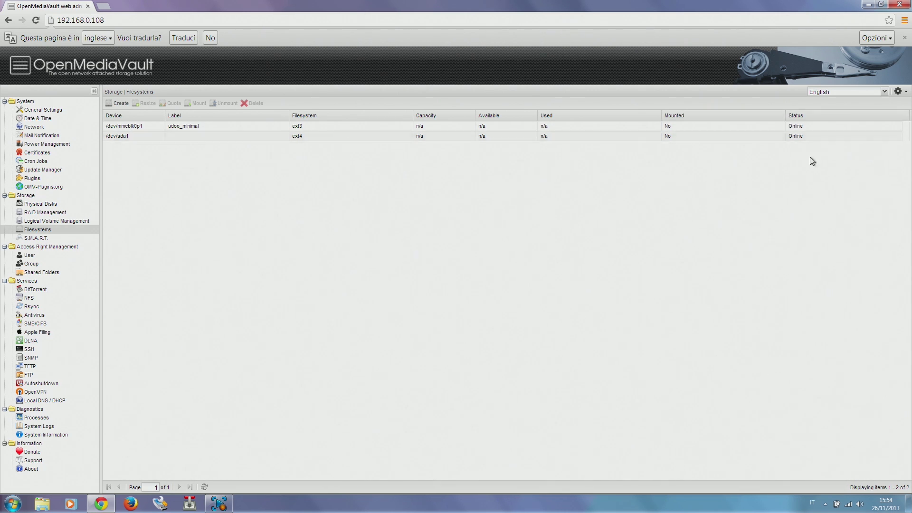
left_click(760, 138)
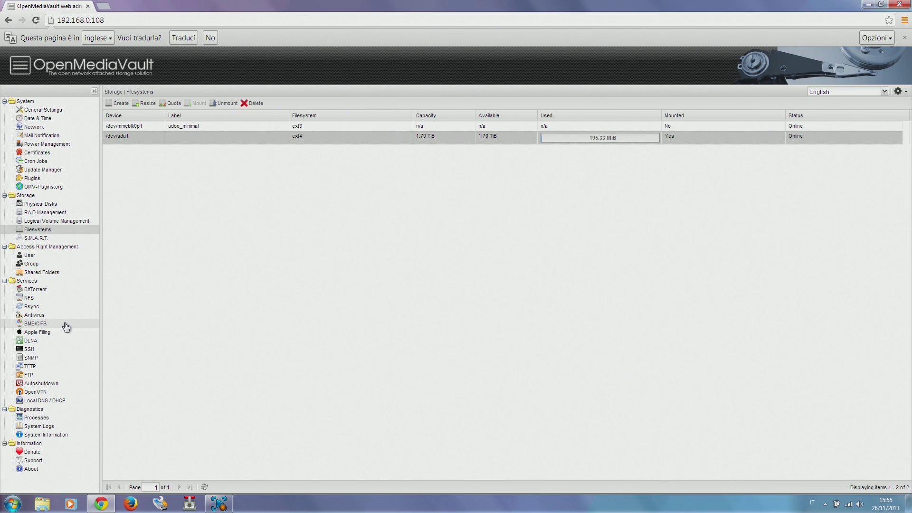
left_click(35, 324)
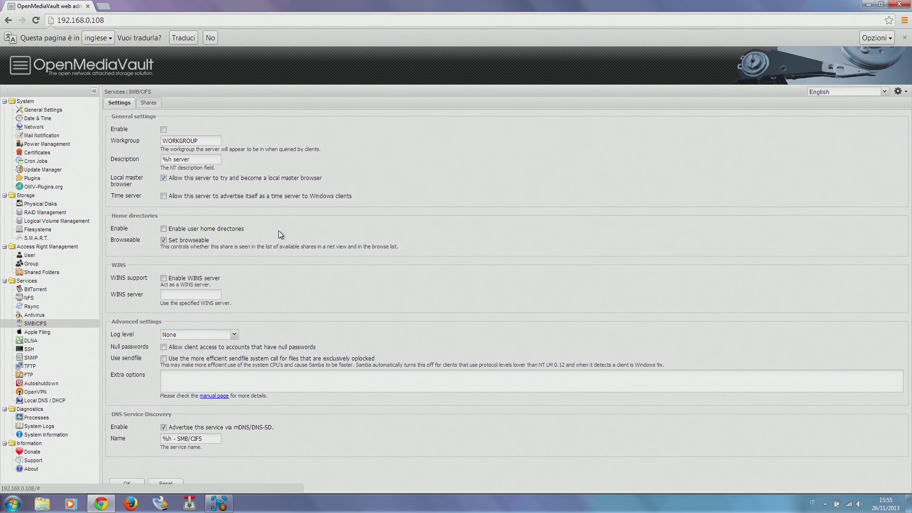
- Enable and save the SMB/CIFS service, then view its empty Shares list
left_click(164, 130)
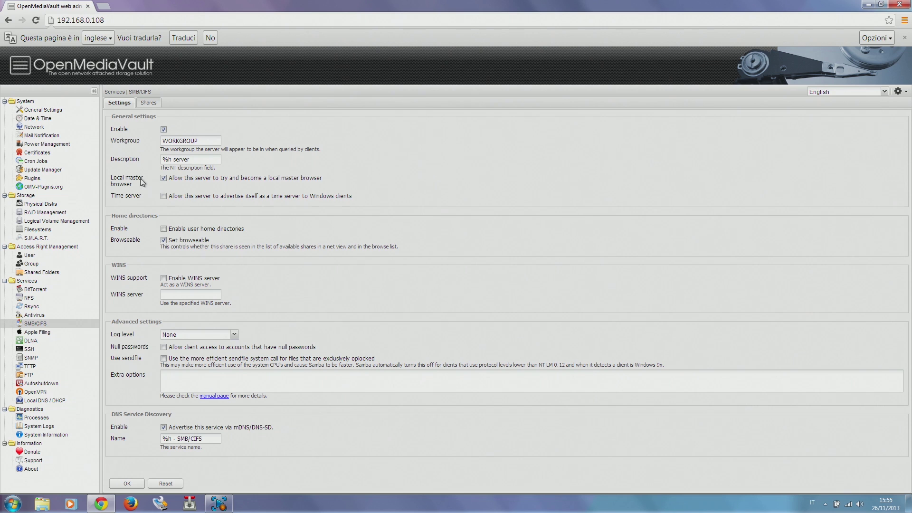
left_click(139, 484)
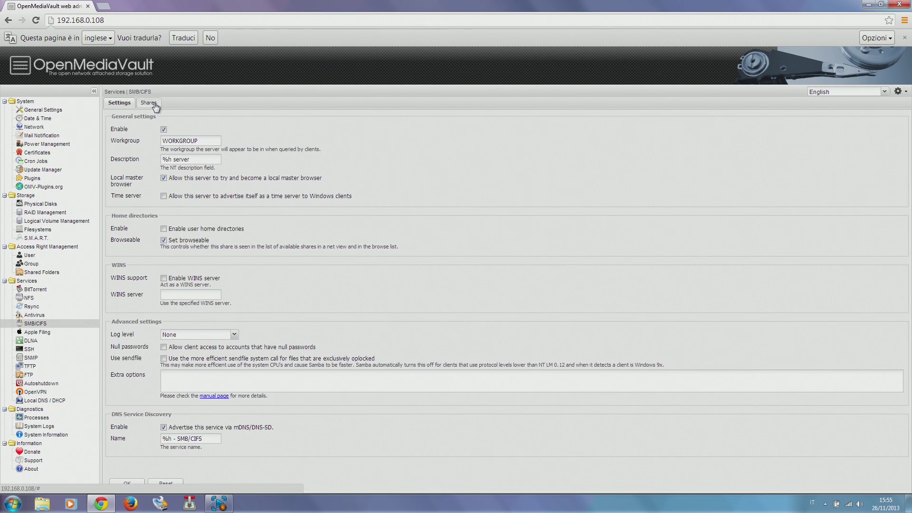
left_click(155, 103)
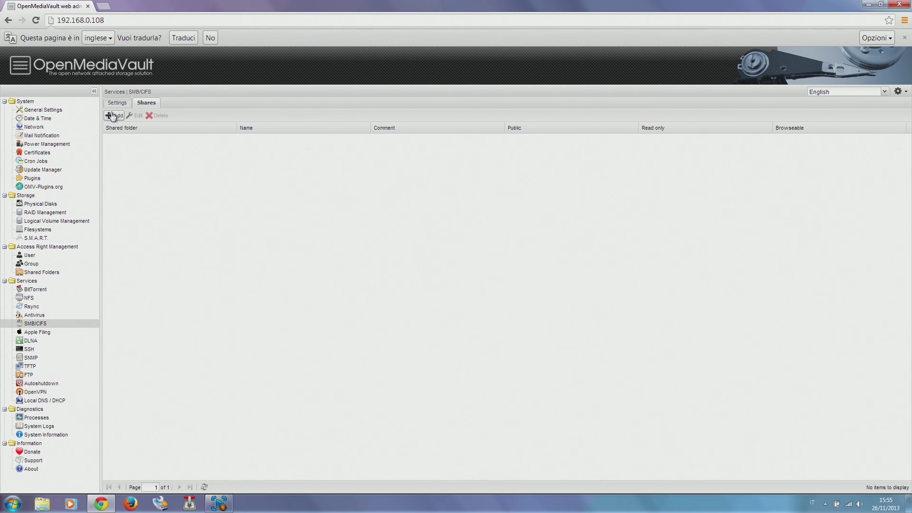
- Add a new SMB share and name it Files
left_click(112, 116)
left_click(378, 194)
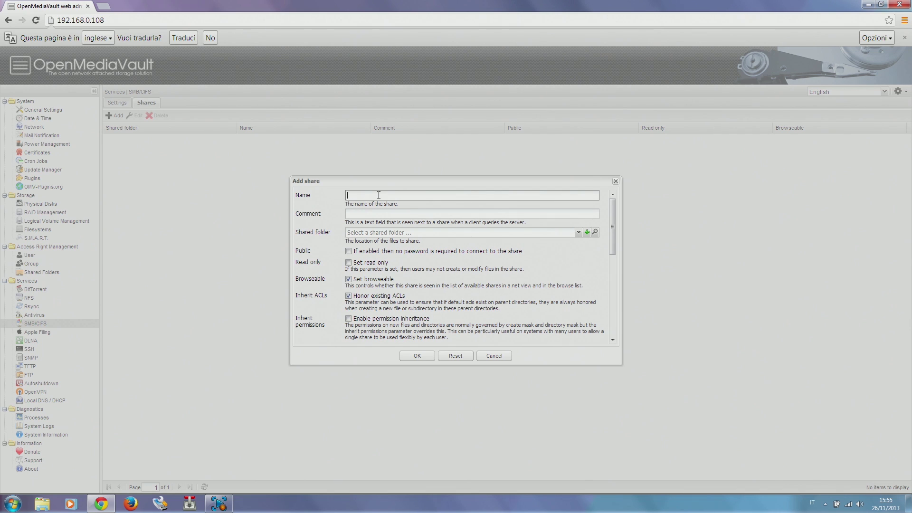
type("iles")
- Create a shared folder Files on /dev/sda1 at path Files with Everyone read/write access
left_click(588, 232)
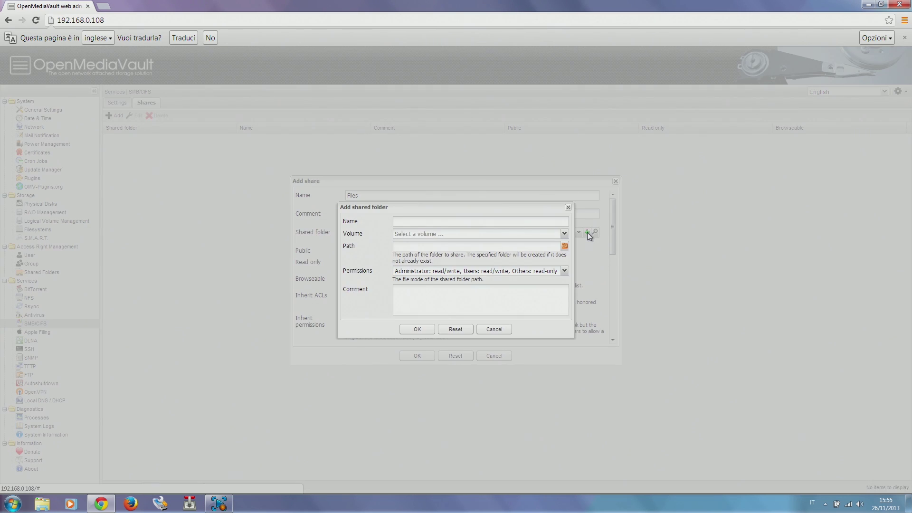
left_click(522, 222)
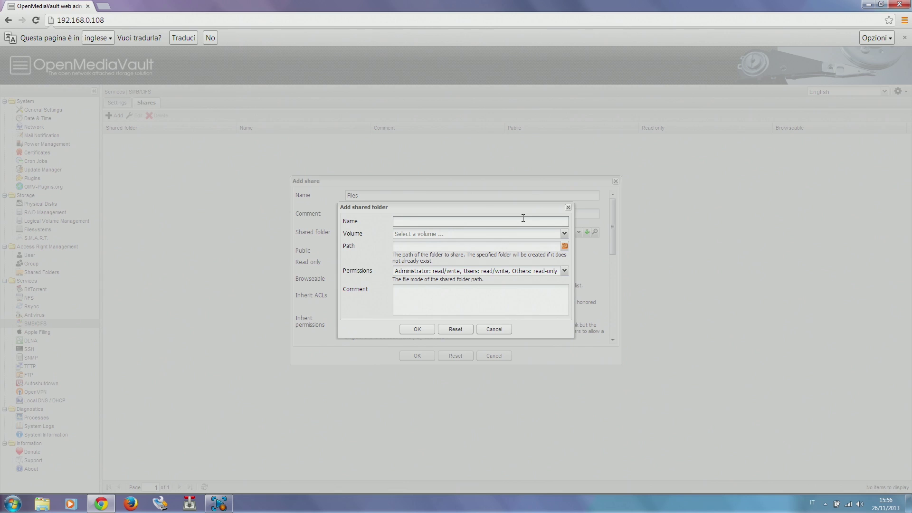
type("Files")
left_click(547, 233)
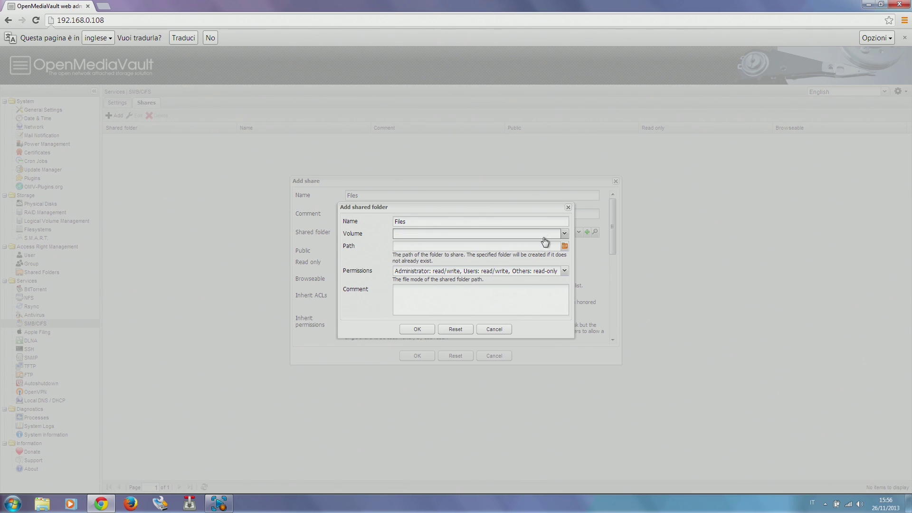
left_click(509, 242)
left_click(510, 245)
type("Files")
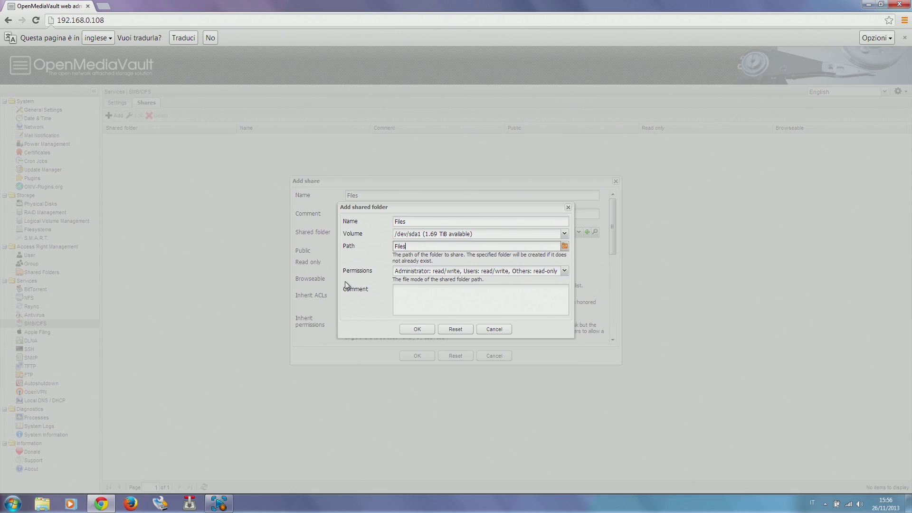
left_click(536, 273)
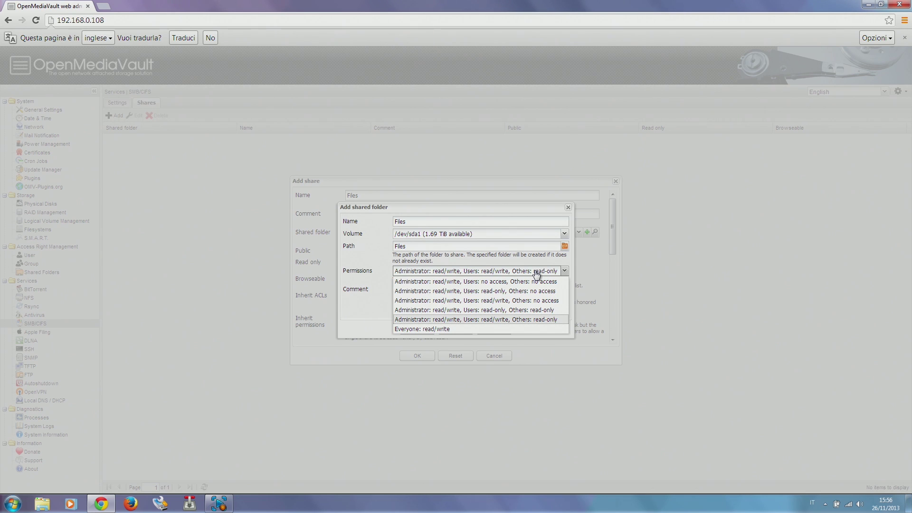
left_click(454, 329)
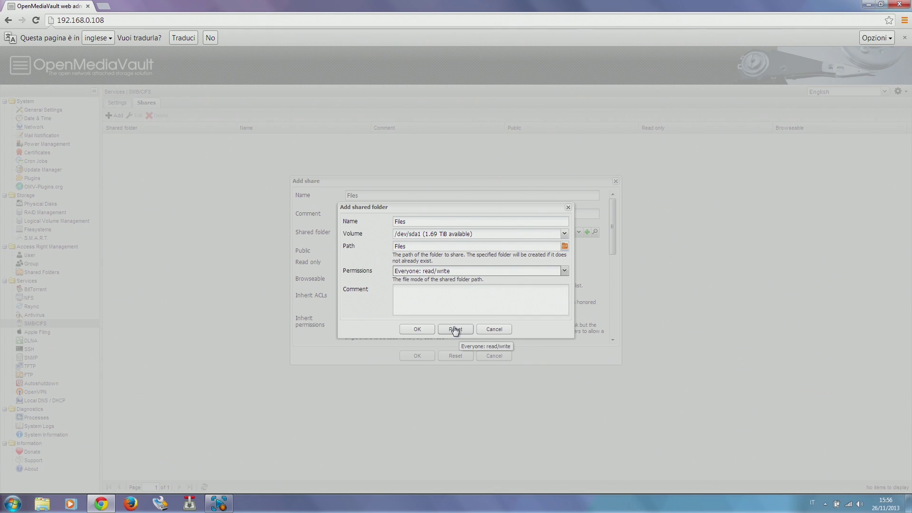
left_click(423, 334)
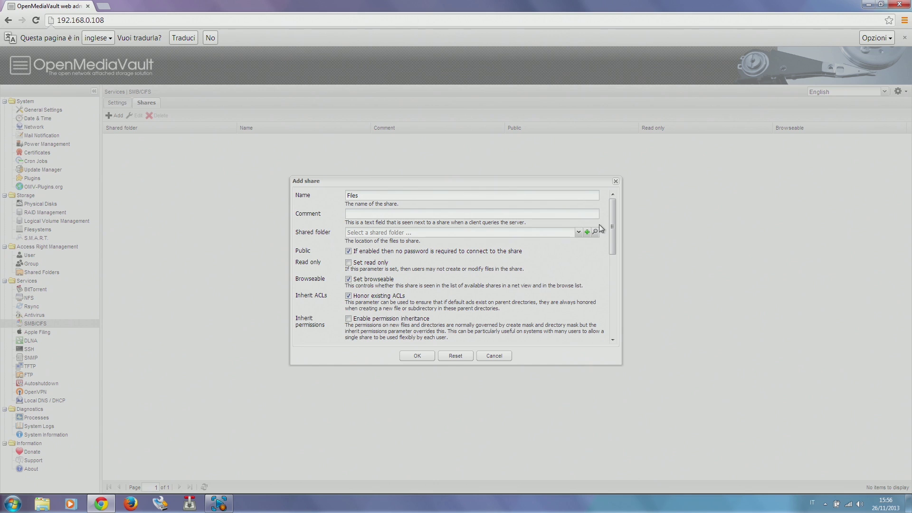
- Select the Files folder, enable extended attributes and DOS attributes, and save the share
left_click(578, 232)
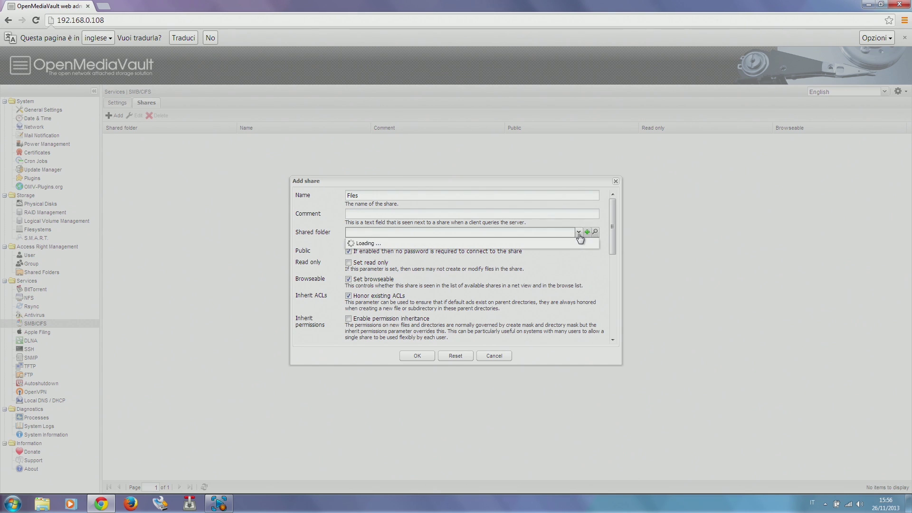
left_click(538, 244)
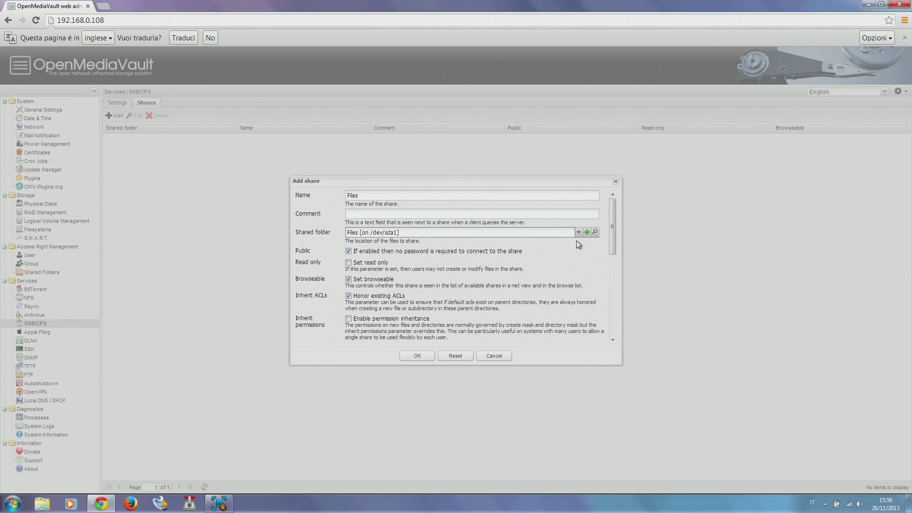
left_click_drag(612, 218, 611, 306)
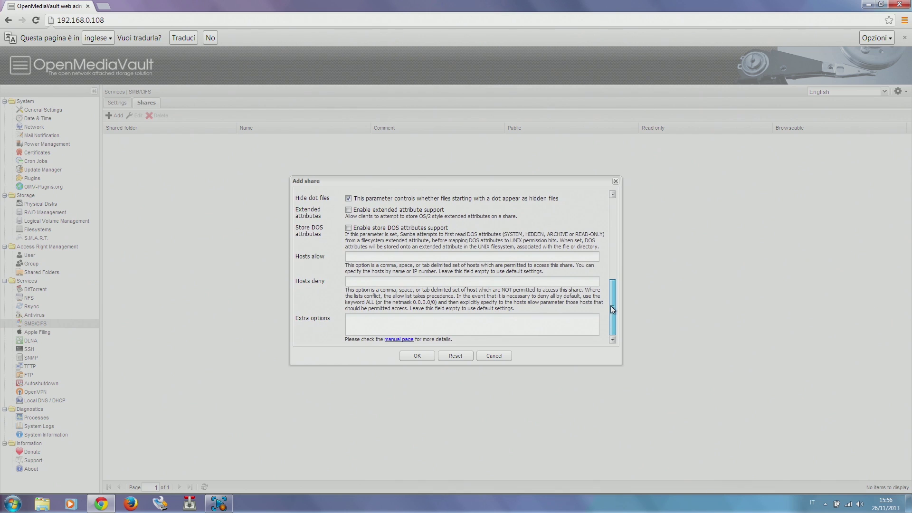
left_click(348, 210)
left_click(349, 228)
left_click(423, 357)
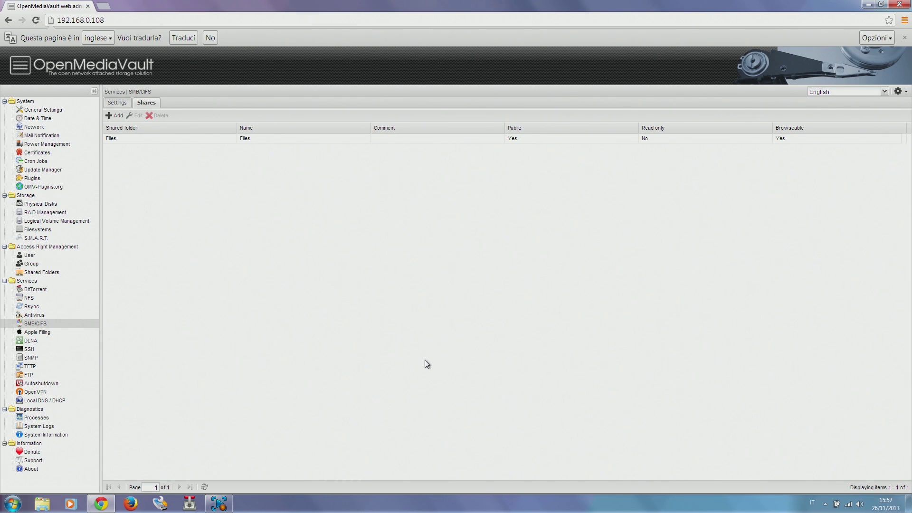
- Start a new SMB share named Videos and create a Videos shared folder on /dev/sda1
left_click(115, 116)
left_click(418, 198)
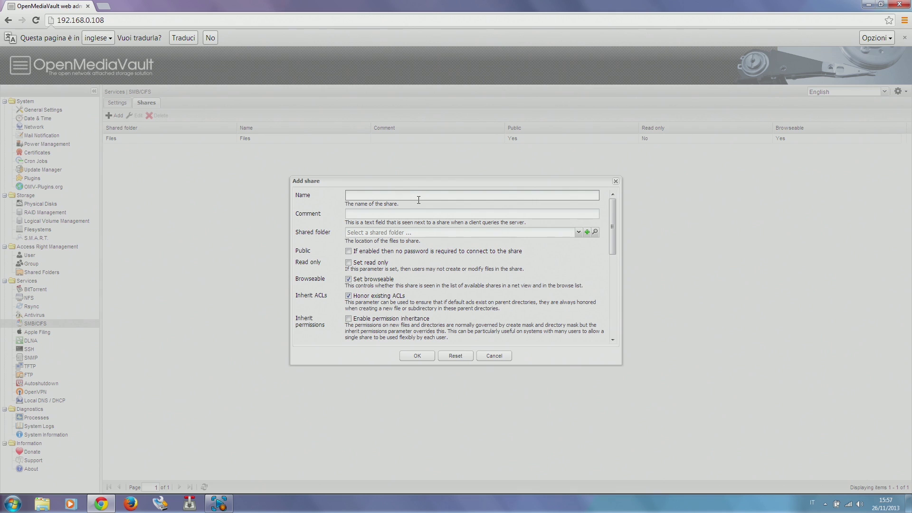
type("Videos")
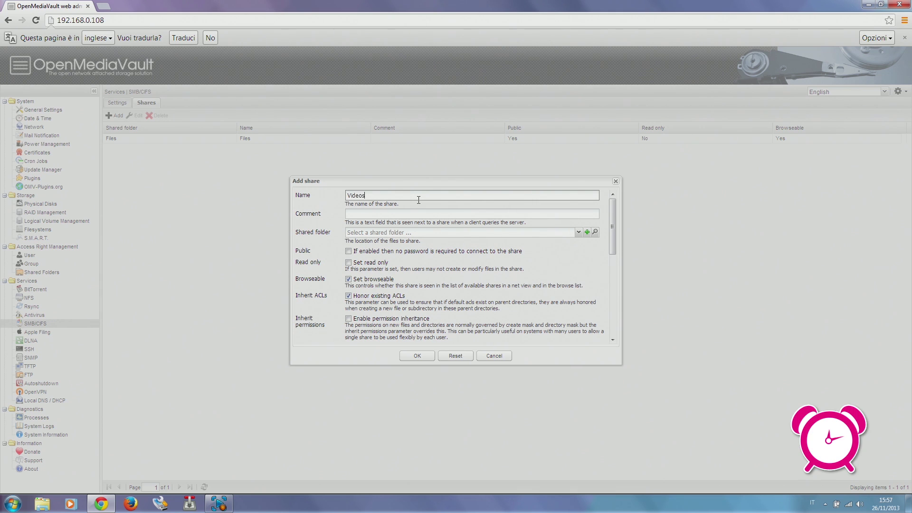
left_click(587, 232)
left_click(493, 221)
type("Videos")
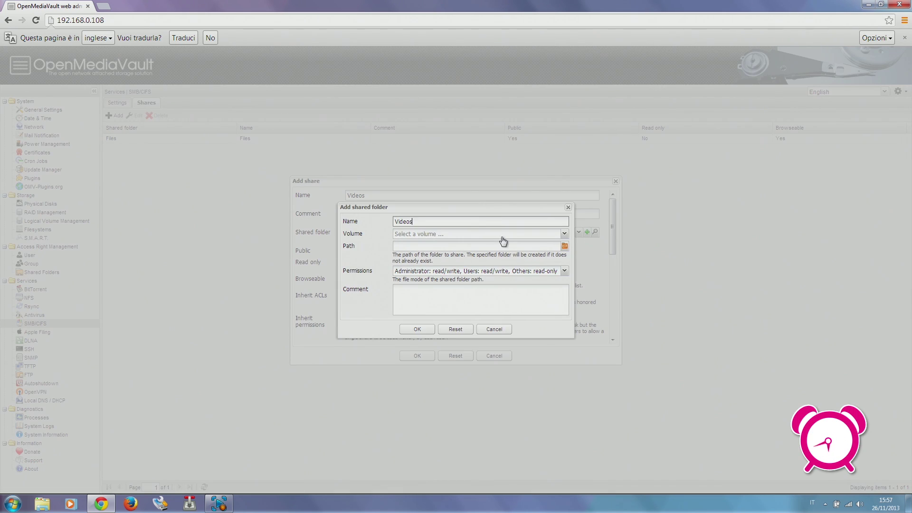
left_click(502, 234)
left_click(499, 245)
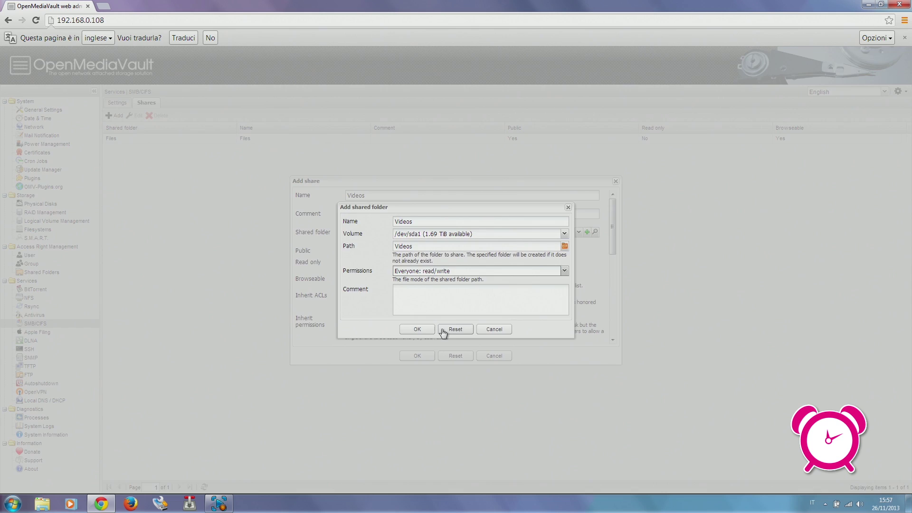
left_click(425, 330)
- Select the Videos folder on /dev/sda1 as the share's folder and save the share
scroll(397, 268, "down", 5)
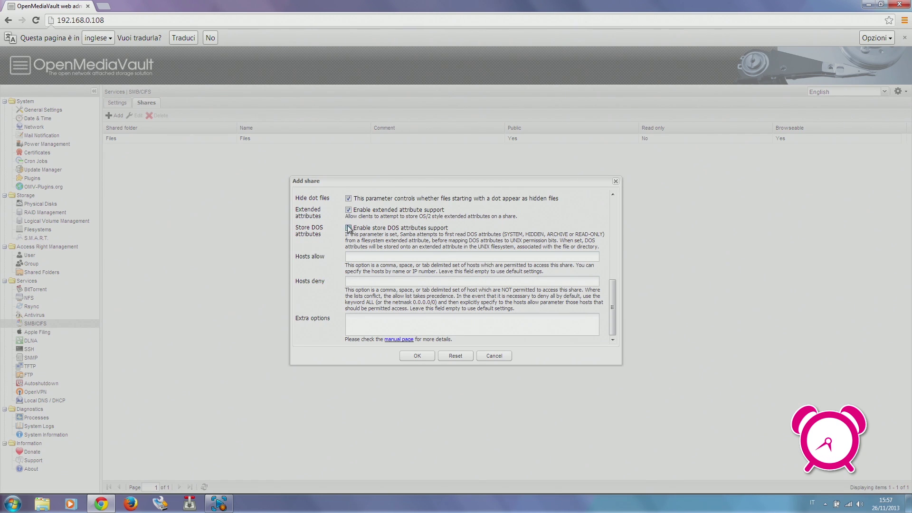
scroll(514, 257, "up", 5)
left_click(577, 232)
left_click(375, 252)
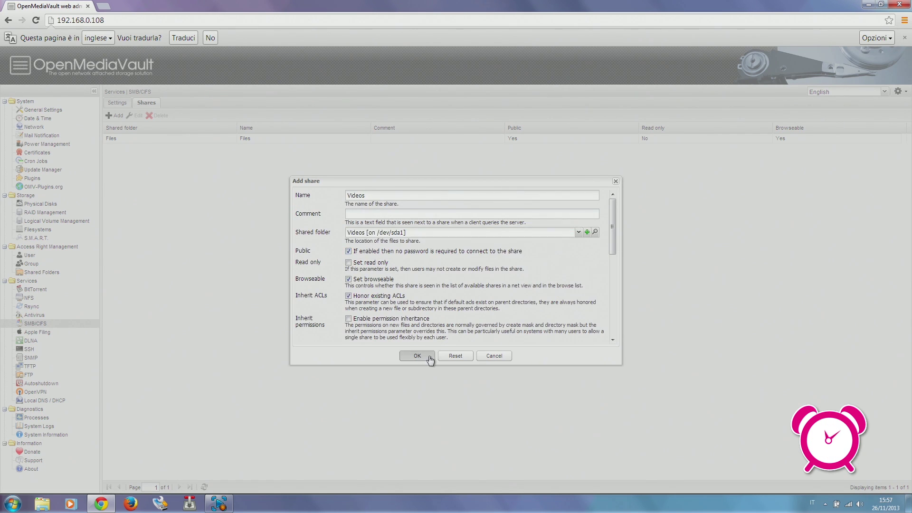
left_click(417, 356)
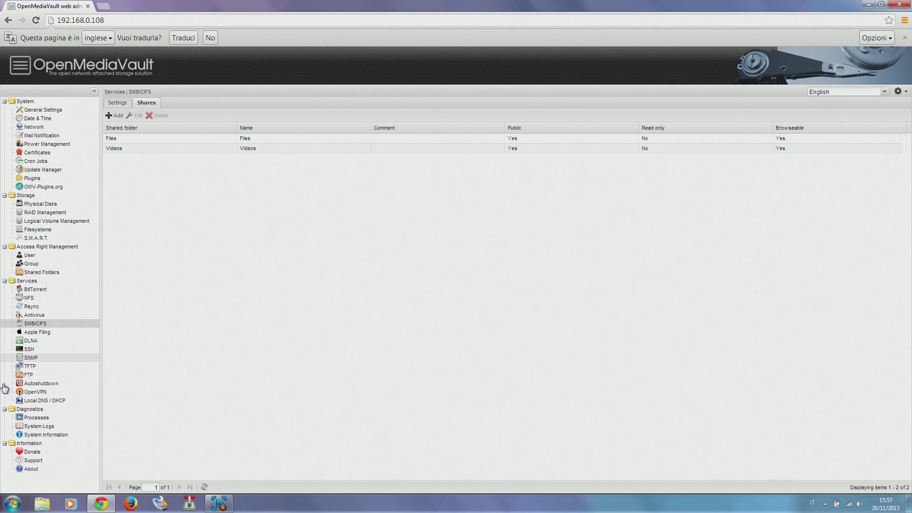
- Review the System Information Services tab showing SMB/CIFS running, then open Windows Explorer
left_click(50, 436)
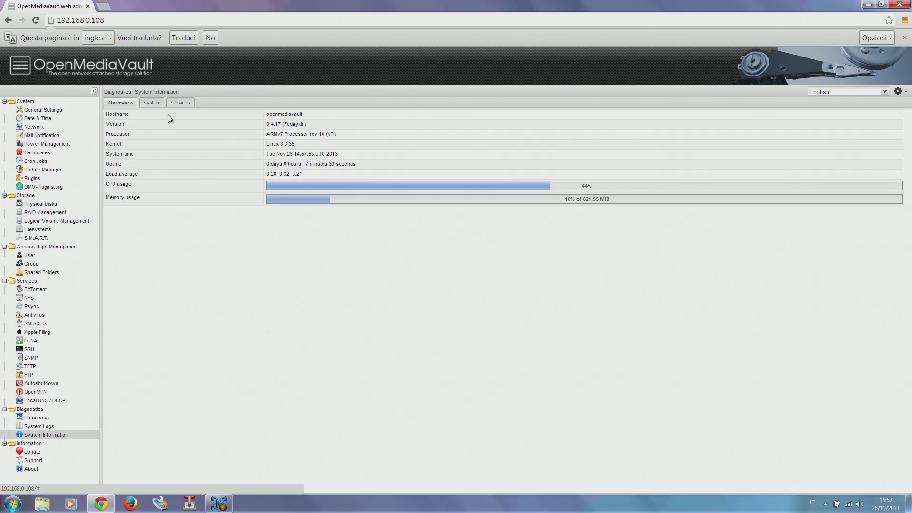
left_click(180, 103)
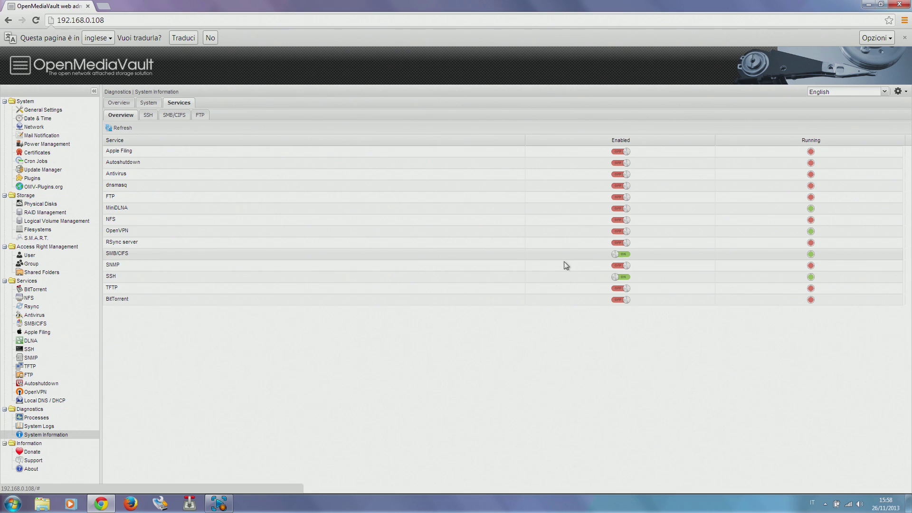
left_click(36, 506)
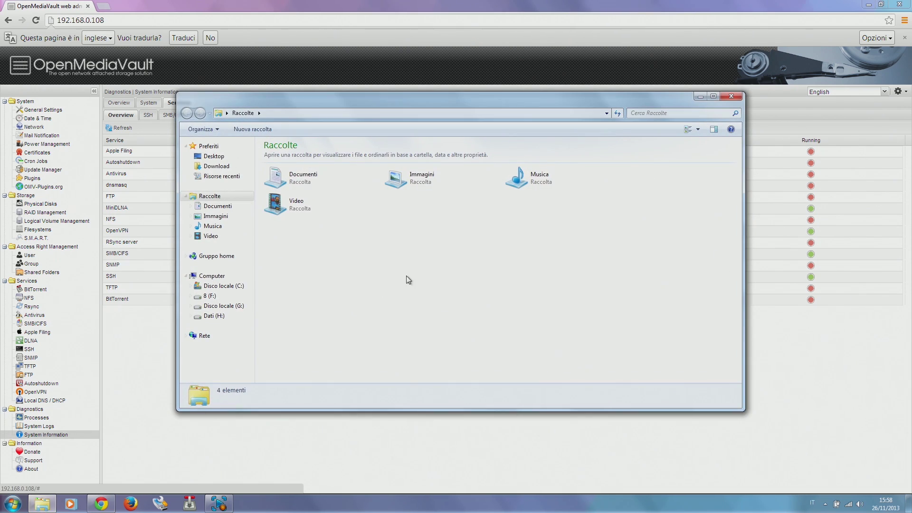
- Drag Win32disk from the desktop into OPENMEDIAVAULT's Files share and open Files to verify it
left_click(204, 339)
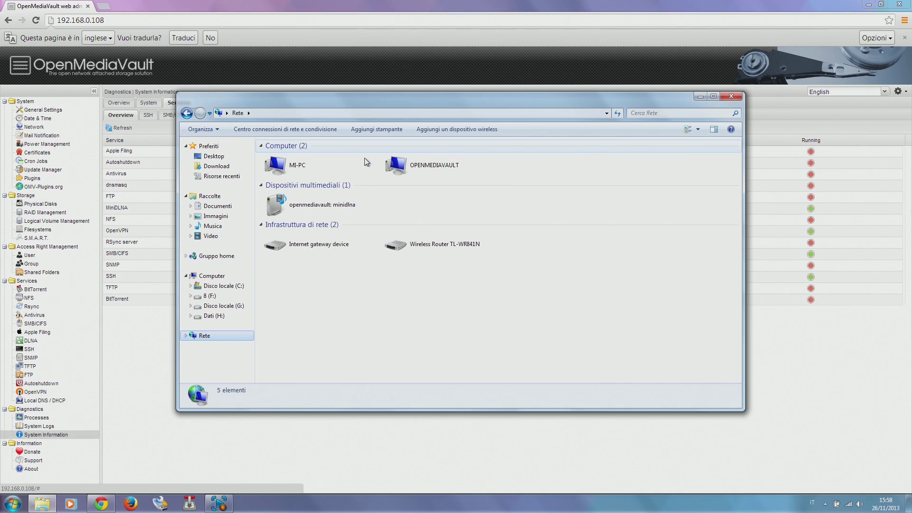
double_click(437, 167)
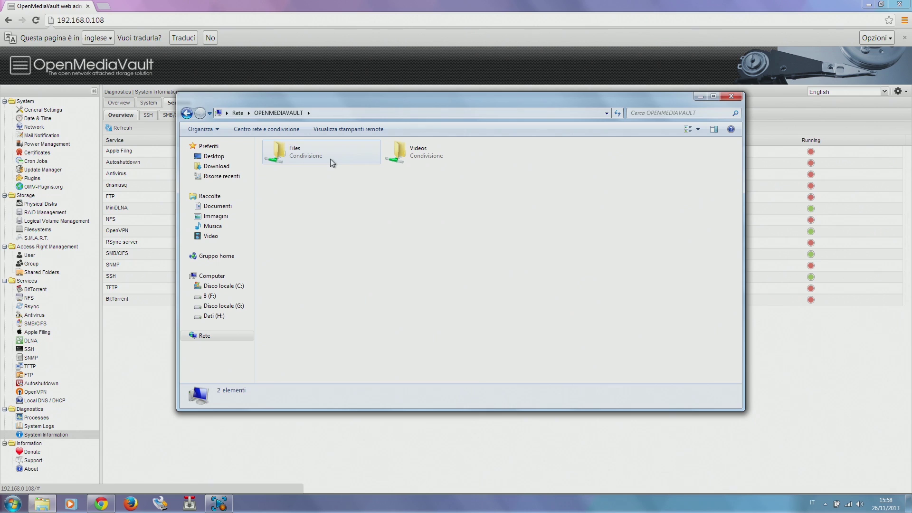
left_click(908, 502)
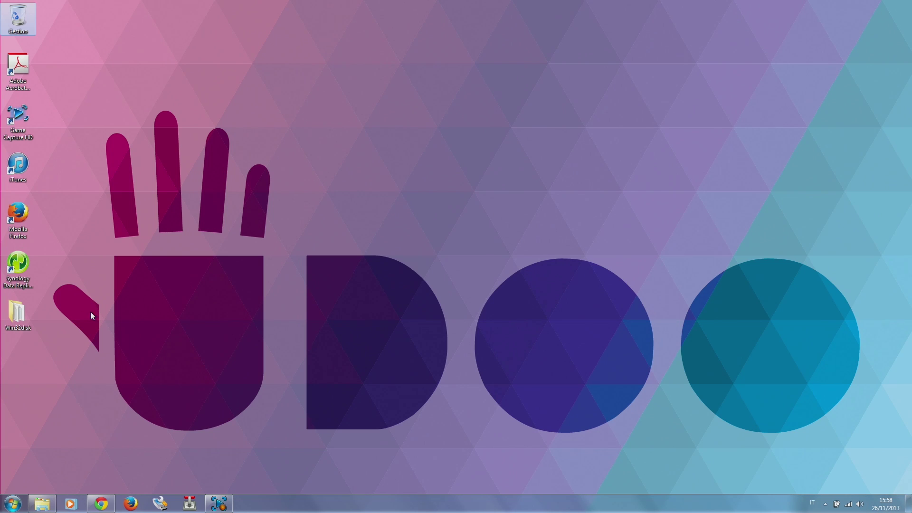
left_click_drag(17, 314, 291, 149)
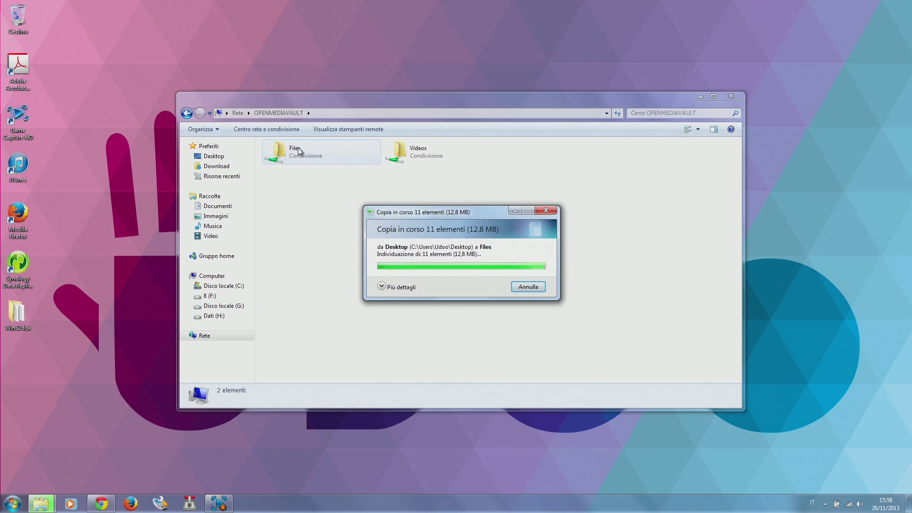
double_click(299, 150)
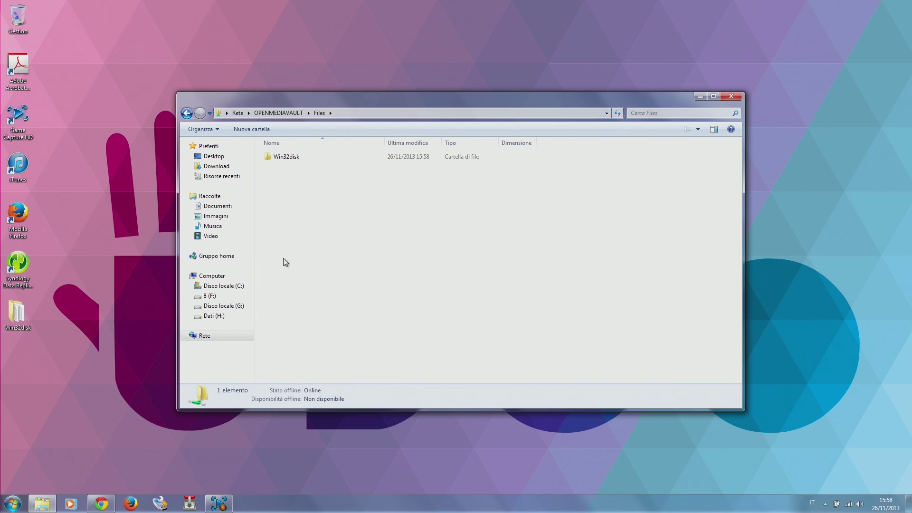
- Enable DLNA, add Videos on /dev/sda1 as a media folder, save and acknowledge the rescan notice
left_click(101, 503)
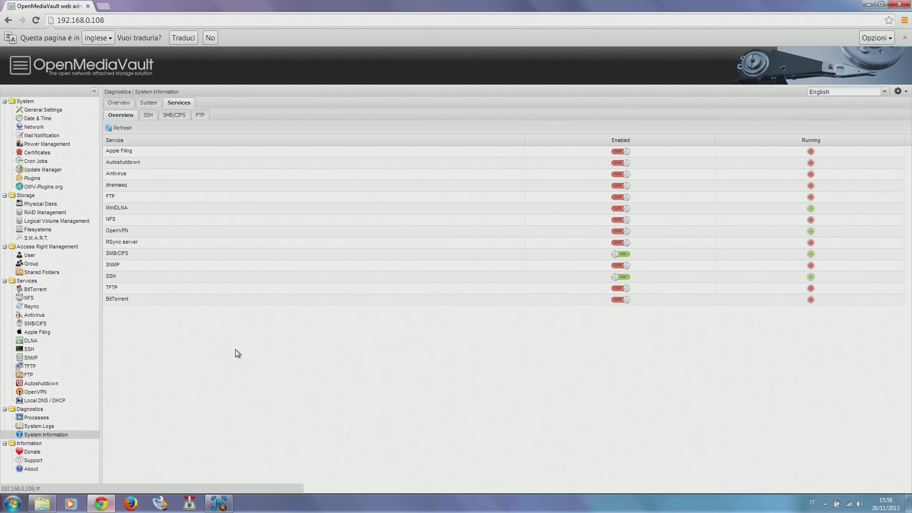
left_click(51, 344)
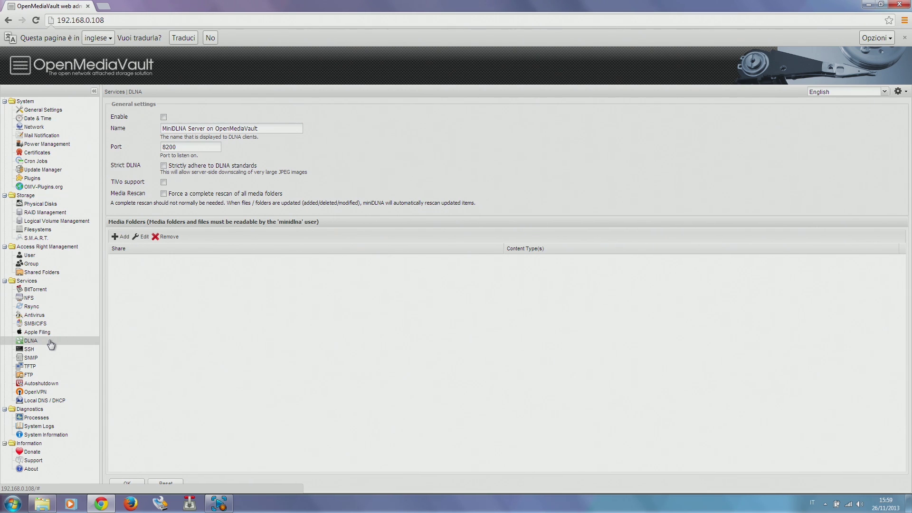
left_click(163, 117)
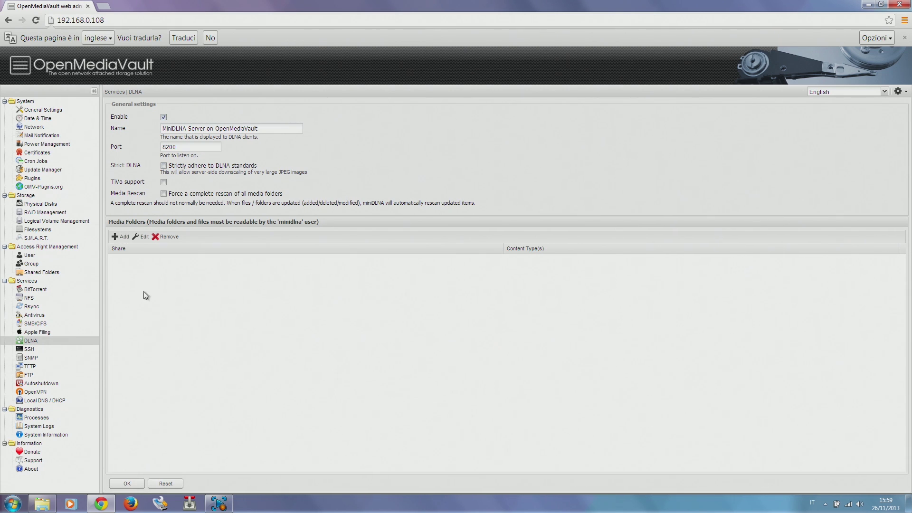
left_click(120, 237)
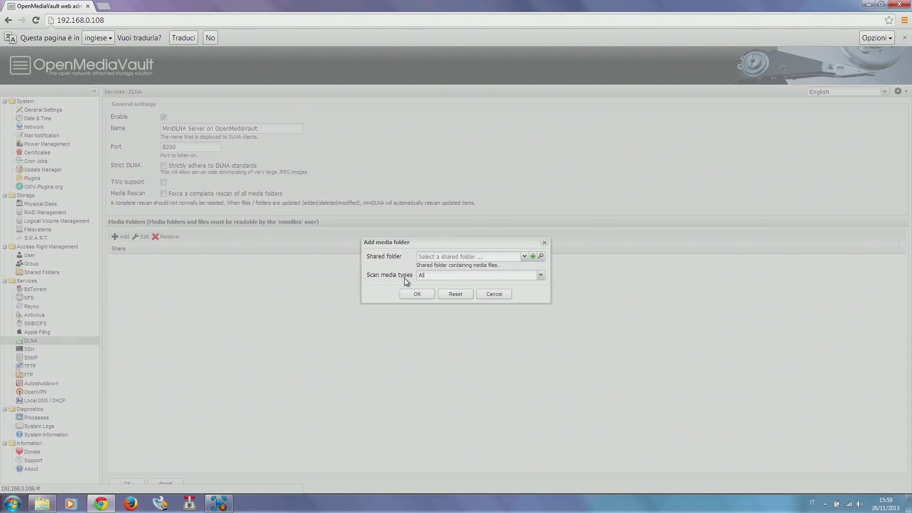
left_click(525, 257)
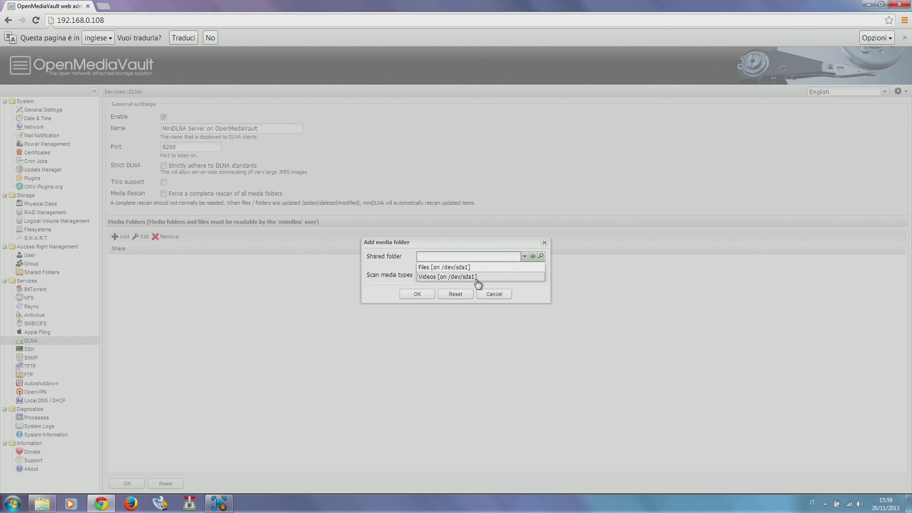
left_click(436, 278)
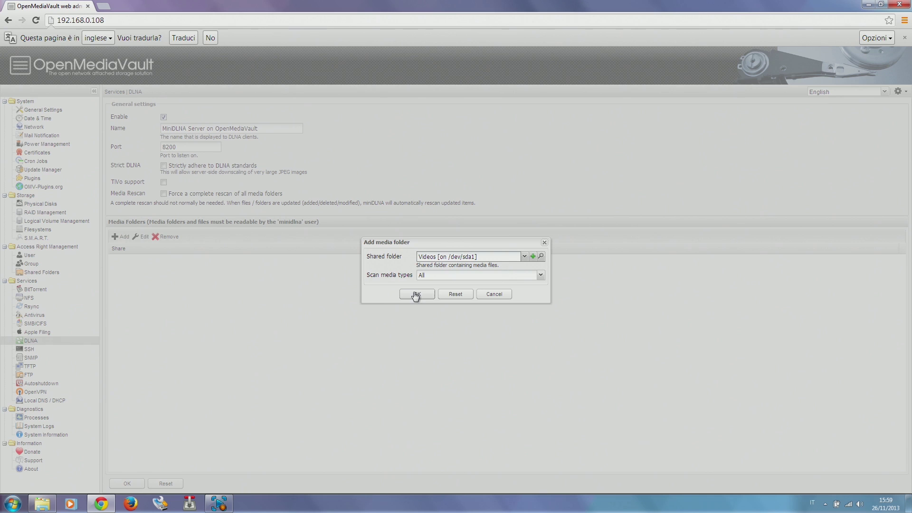
left_click(415, 295)
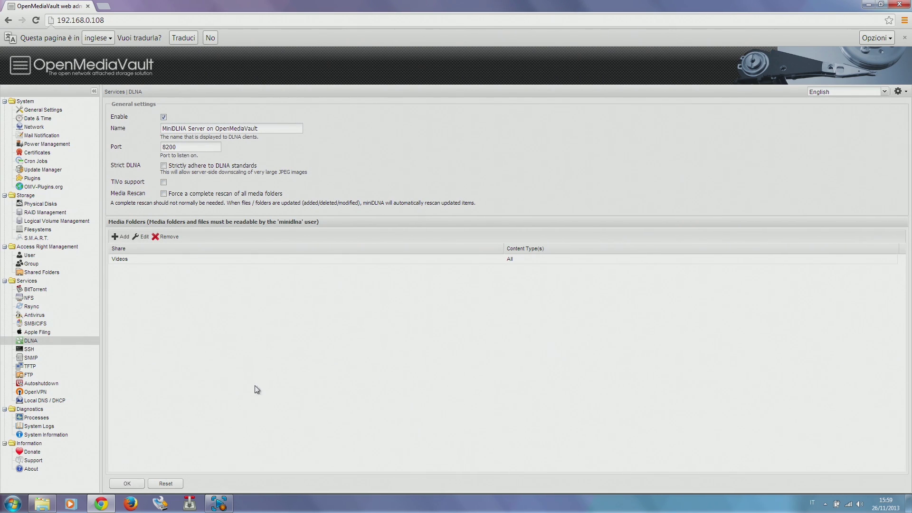
left_click(127, 485)
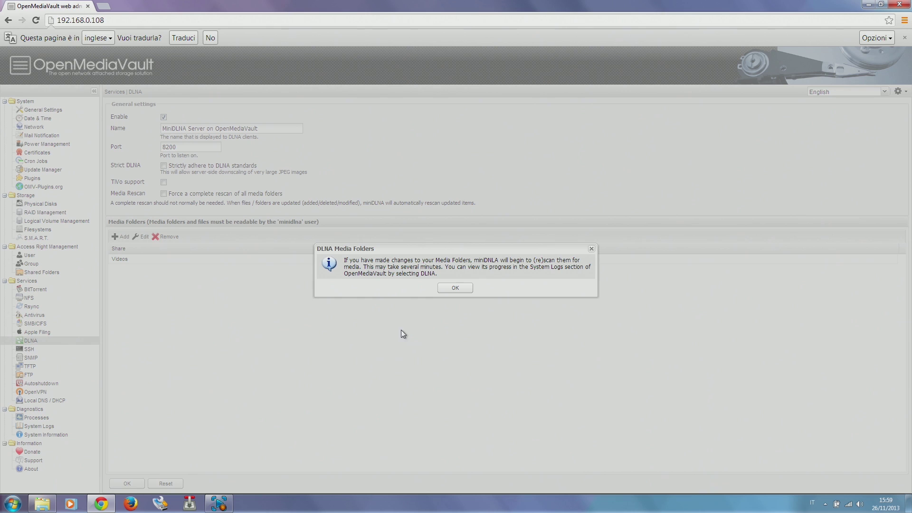
left_click(443, 288)
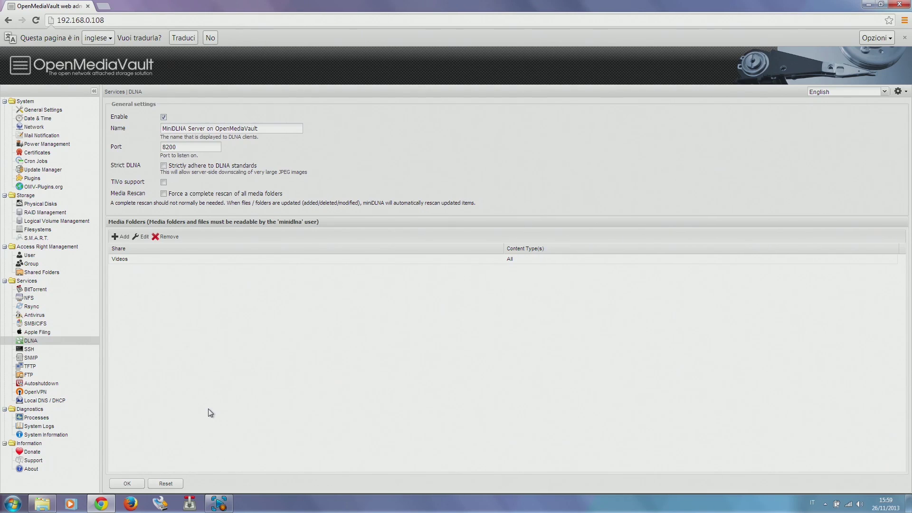
- Check that MiniDLNA is enabled and running, then view the BitTorrent Server settings (port 9091)
left_click(52, 435)
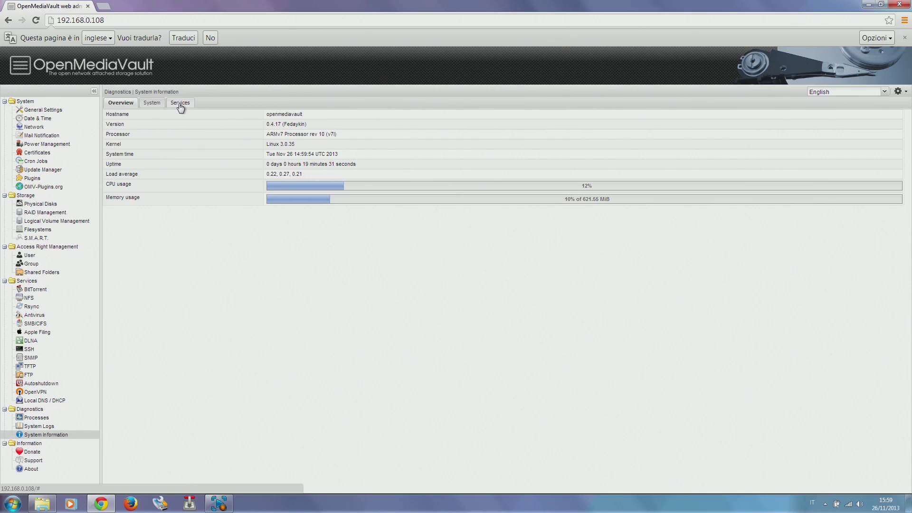
left_click(180, 103)
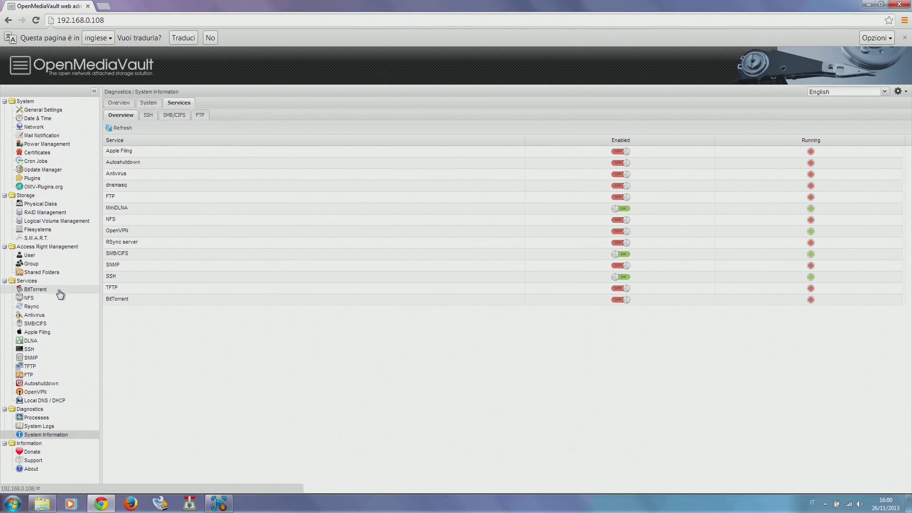
left_click(60, 295)
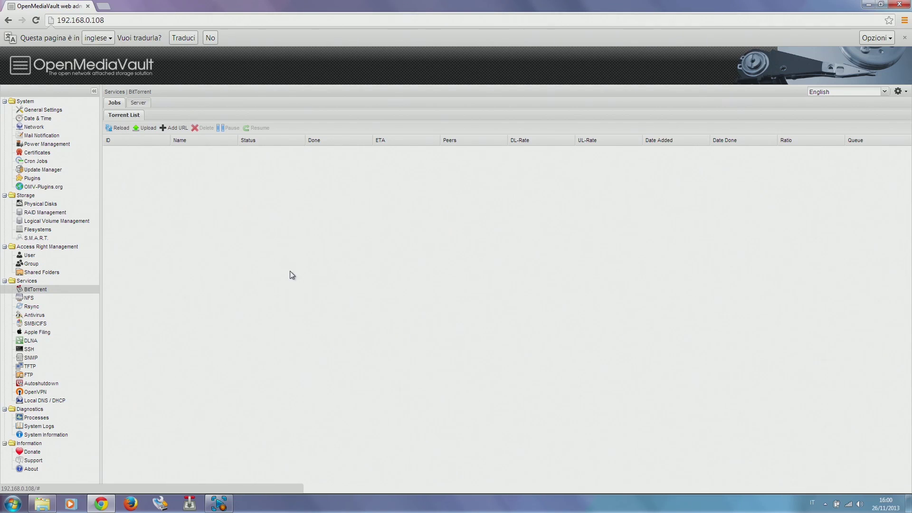
left_click(138, 103)
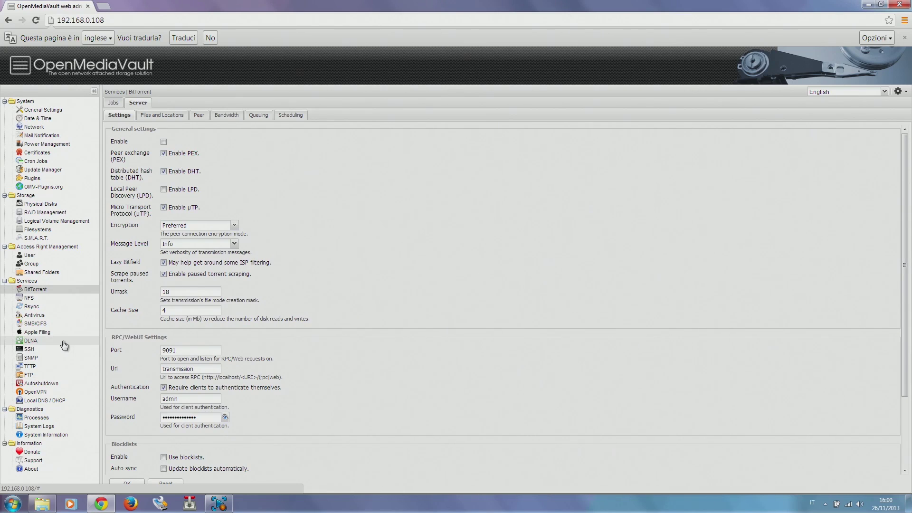
- Start a new SMB share named Torrent from the SMB/CIFS Shares list
left_click(62, 326)
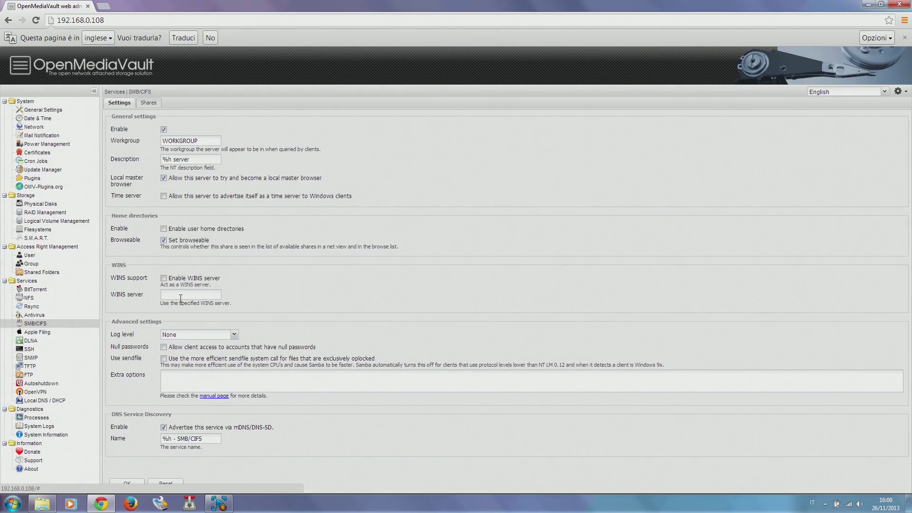
left_click(148, 103)
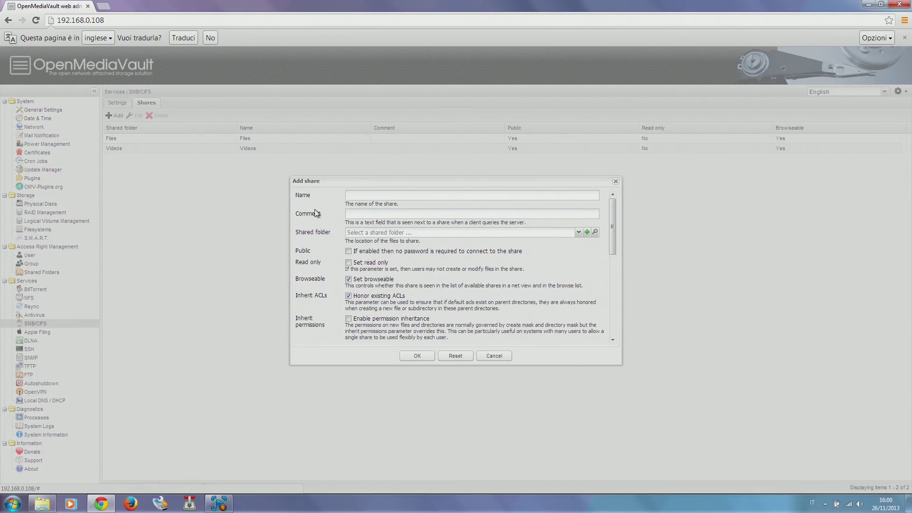
left_click(354, 193)
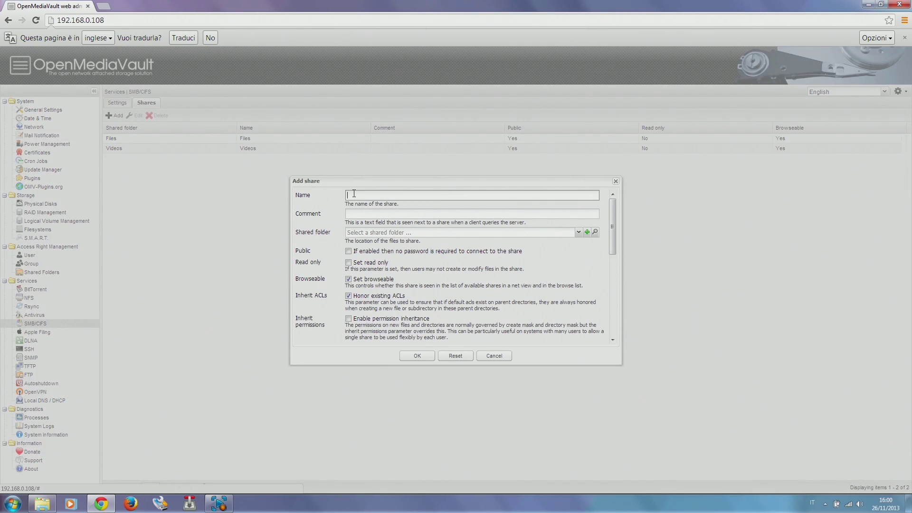
type("Torrent")
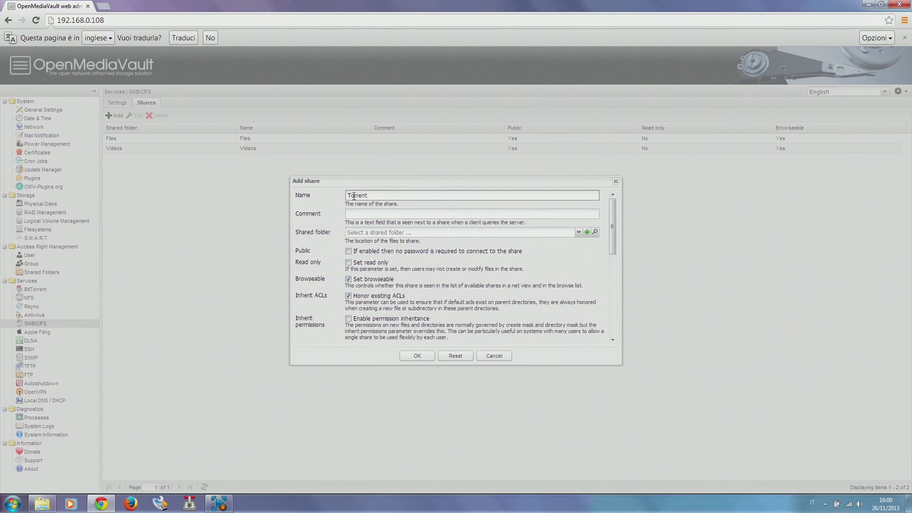
- Create a Torrent shared folder on /dev/sda1, path Torrent, with Everyone read/write access
left_click(587, 233)
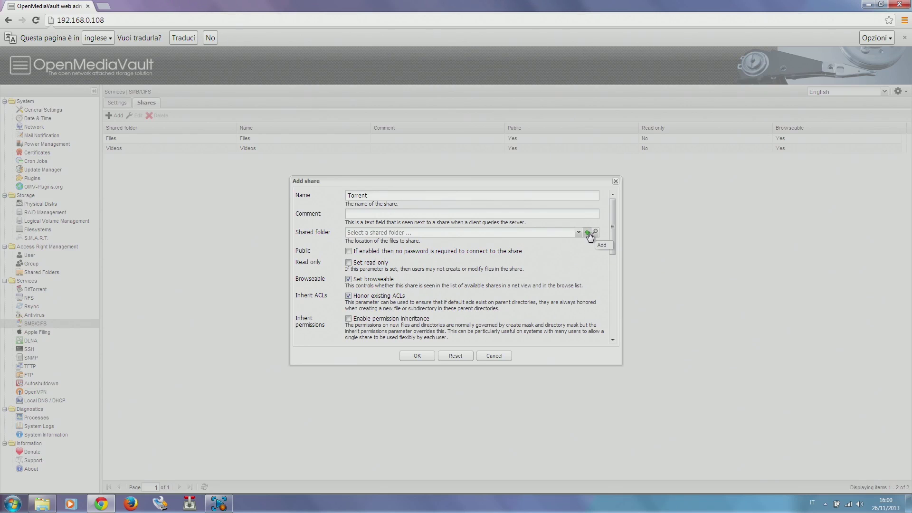
left_click(507, 225)
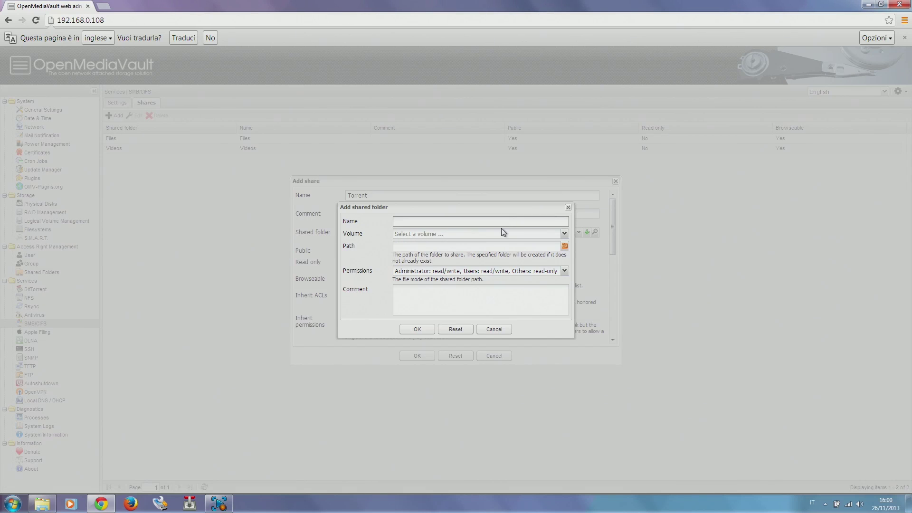
type("Torrent")
key("Tab")
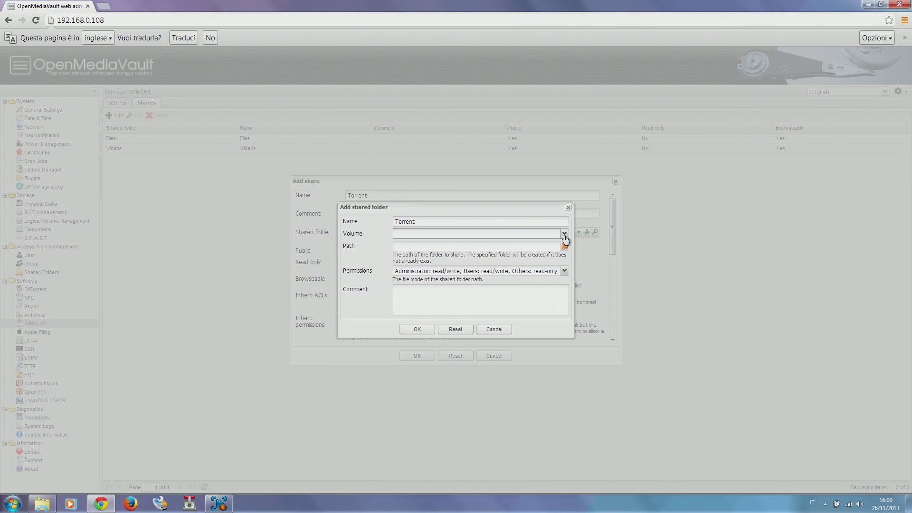
left_click(565, 233)
left_click(543, 244)
left_click(549, 247)
type("Torrent")
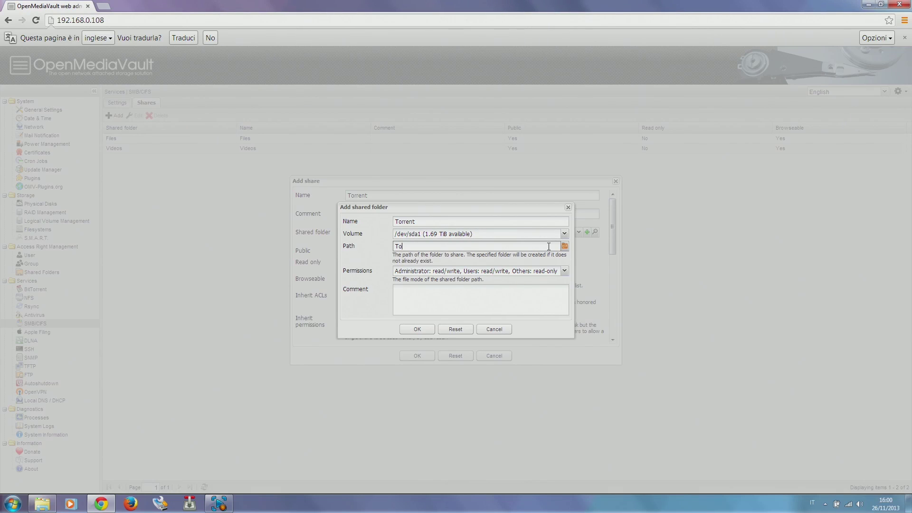
left_click(482, 271)
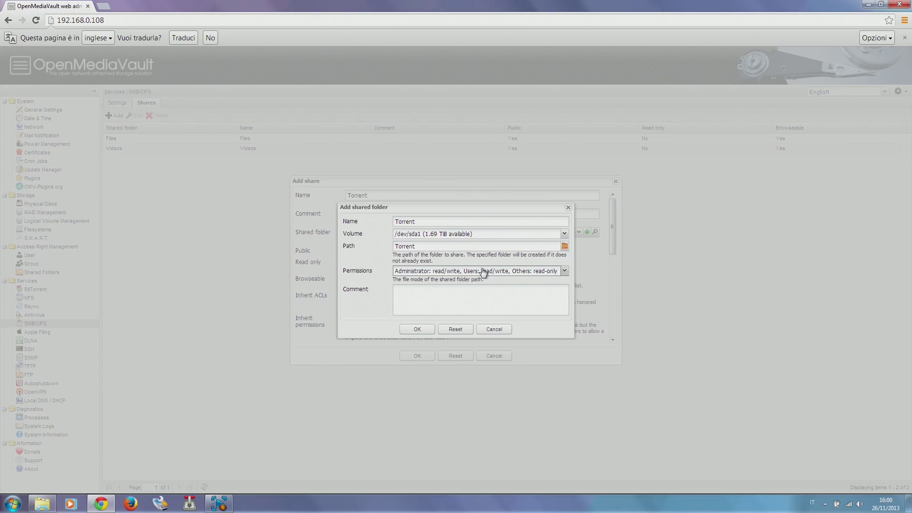
left_click(469, 329)
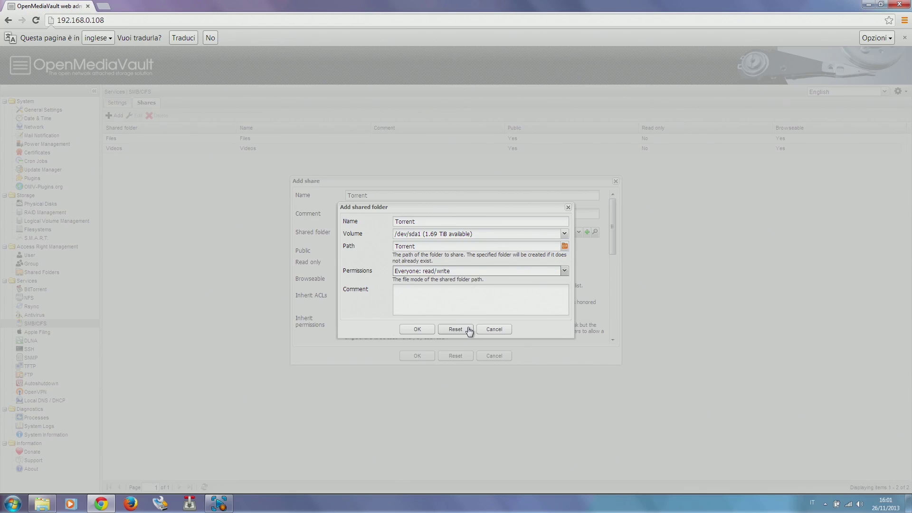
left_click(414, 330)
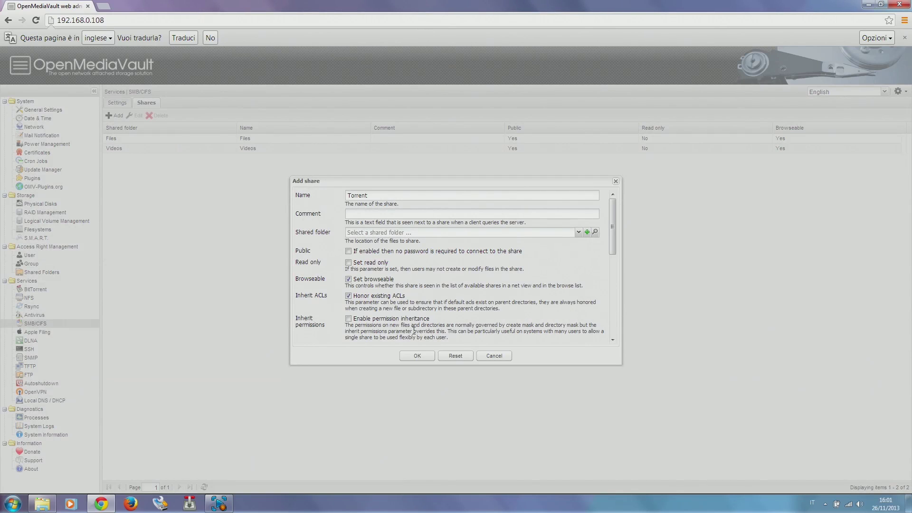
- Enable extended and DOS attributes, select the Torrent folder, and save the share
scroll(429, 258, "down", 5)
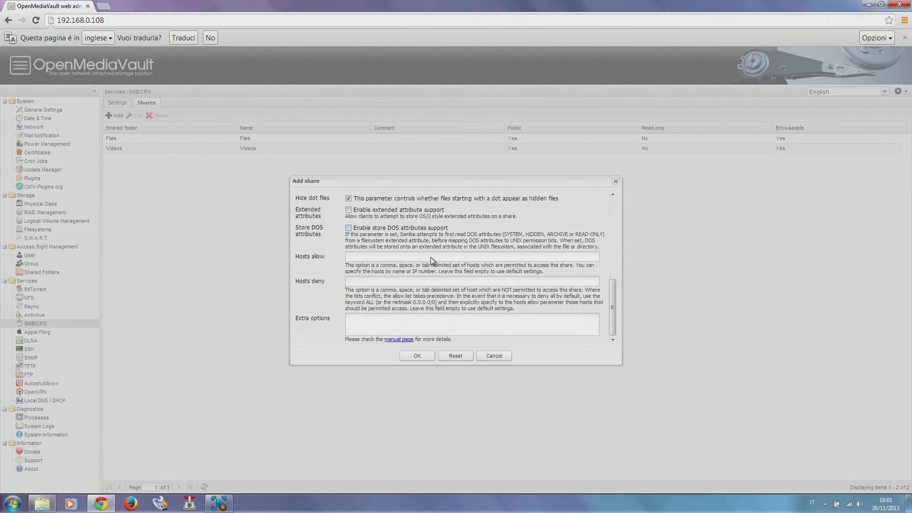
left_click(348, 210)
left_click(349, 229)
scroll(467, 291, "up", 5)
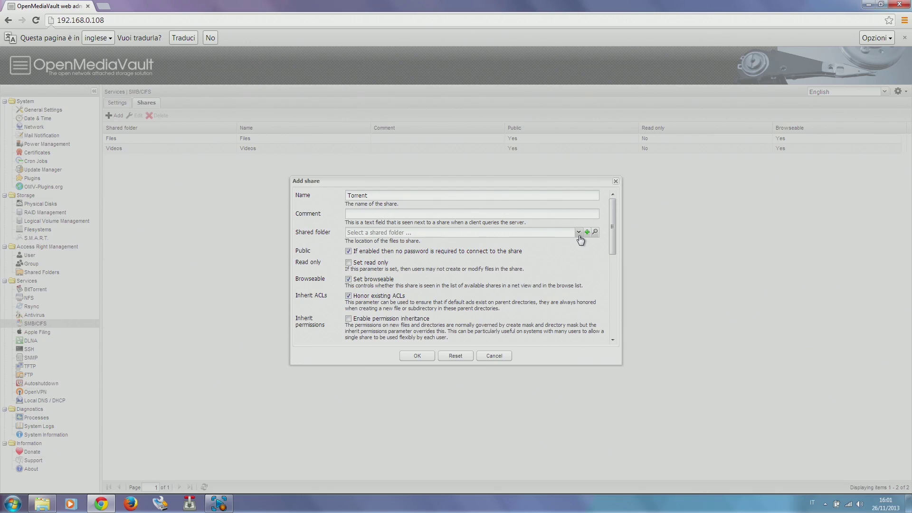
left_click(579, 233)
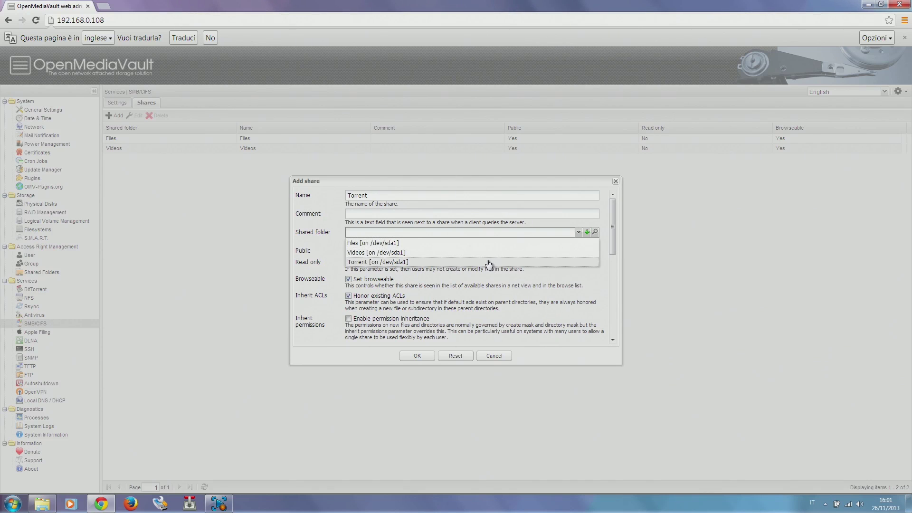
left_click(490, 262)
scroll(495, 261, "down", 5)
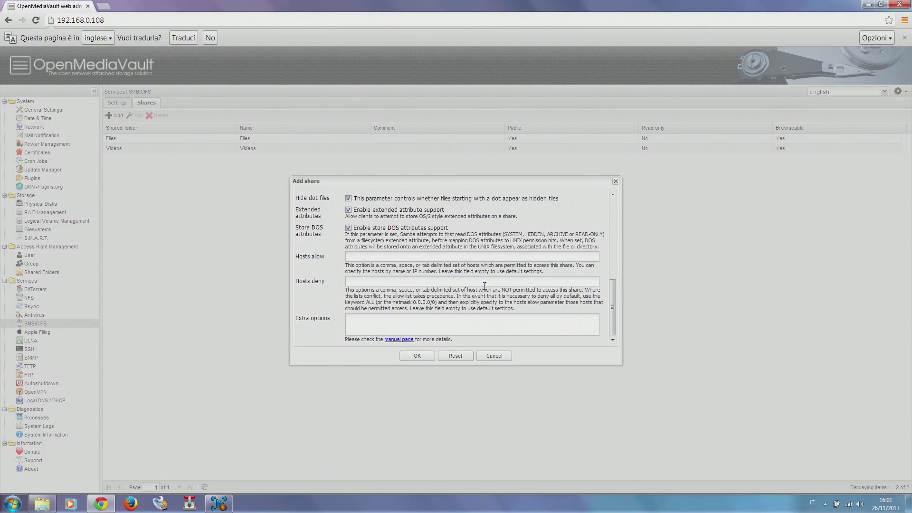
left_click(417, 356)
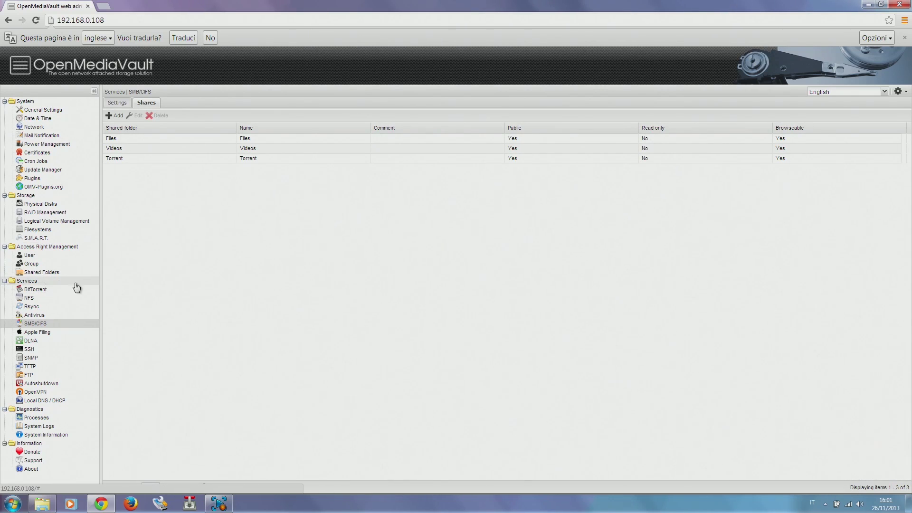
- Tick Enable in BitTorrent's Server settings, untick Require clients to authenticate, and save
left_click(41, 291)
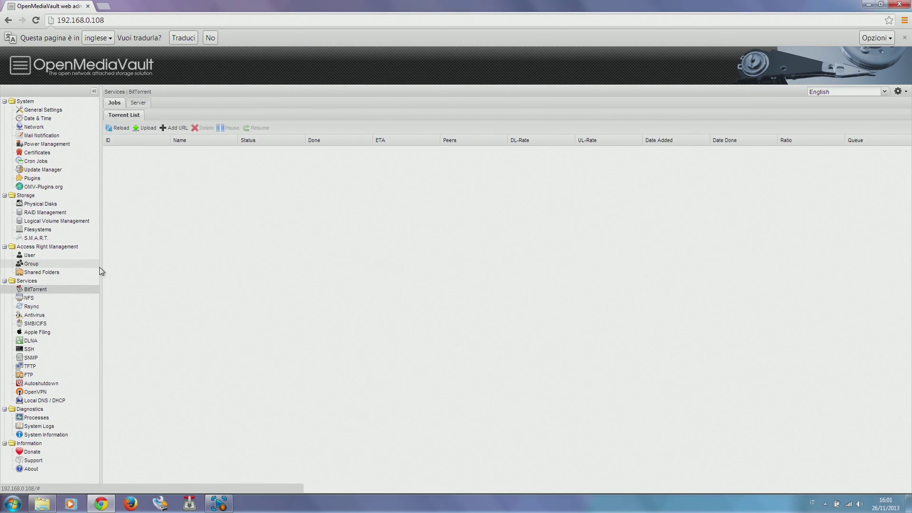
left_click(139, 104)
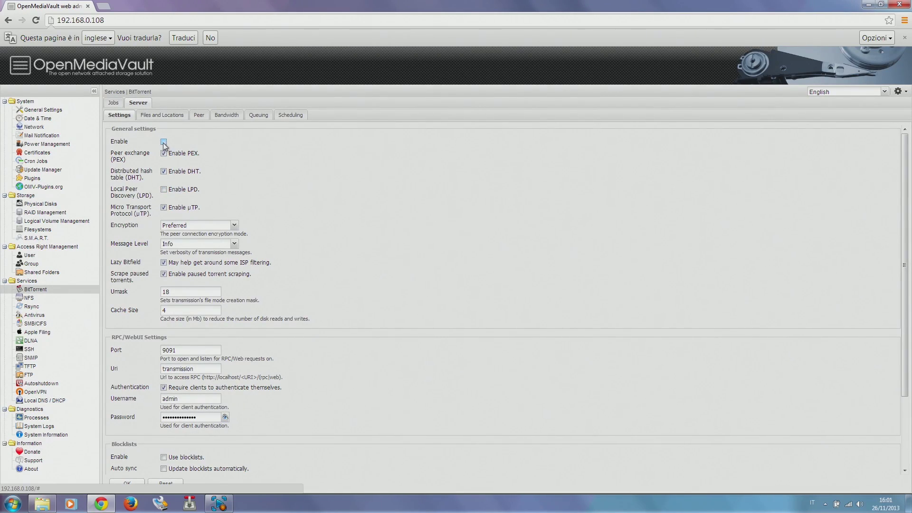
left_click(163, 142)
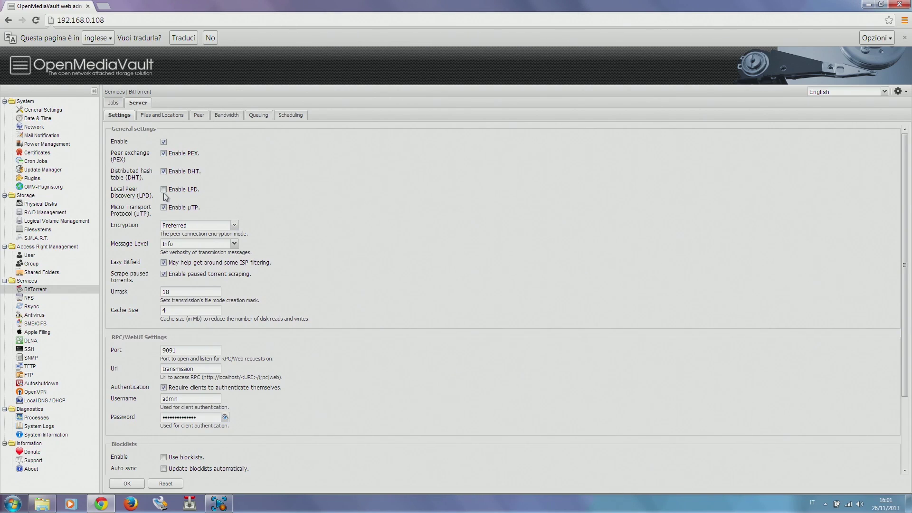
scroll(277, 209, "down", 1)
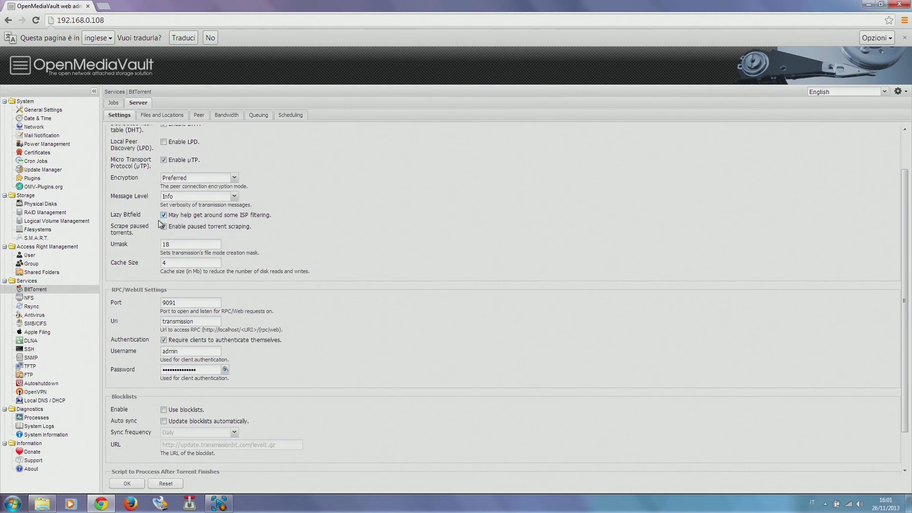
scroll(283, 250, "down", 1)
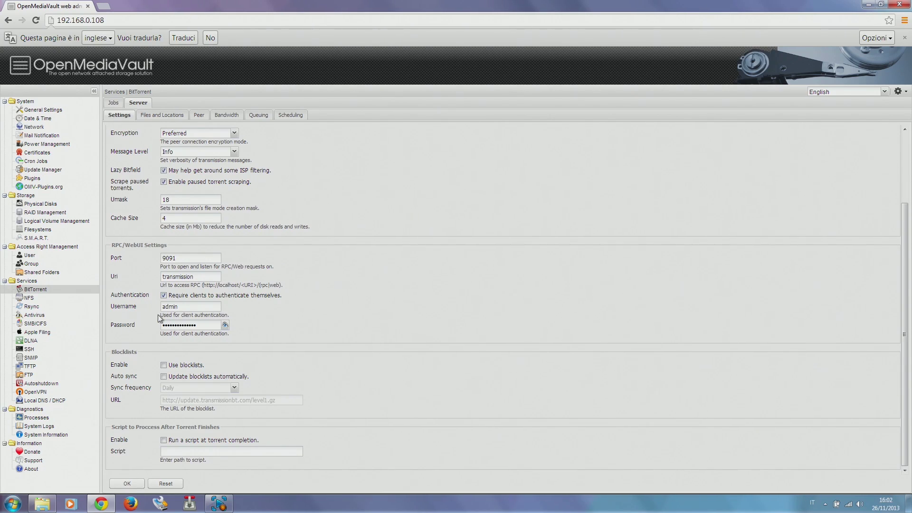
left_click(225, 325)
left_click(163, 295)
left_click(138, 480)
- Set Download, Incomplete and Watch folders to Torrent, ticking Enable incomplete and Enable watch, then save
left_click(149, 115)
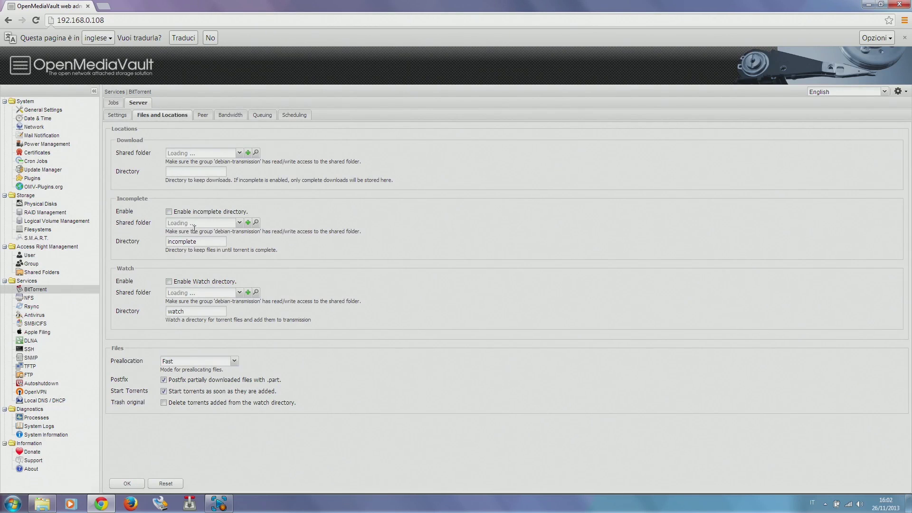
left_click(239, 153)
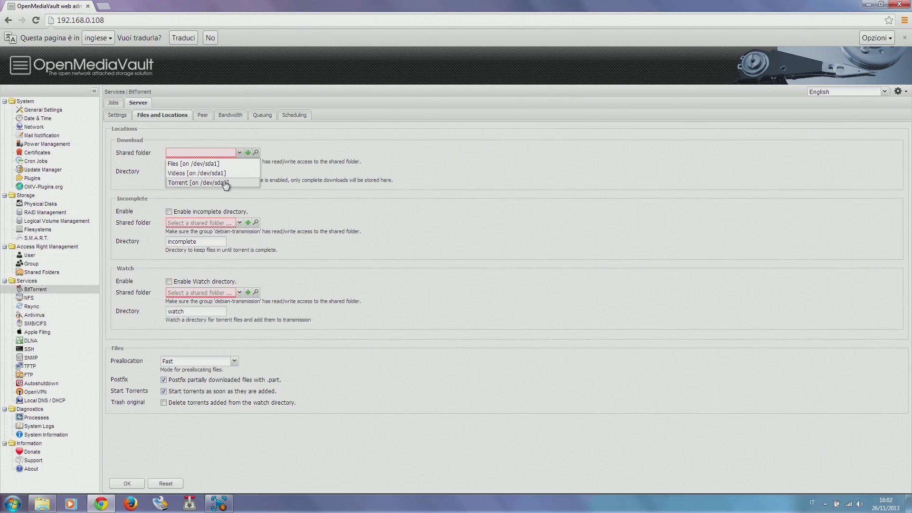
left_click(225, 184)
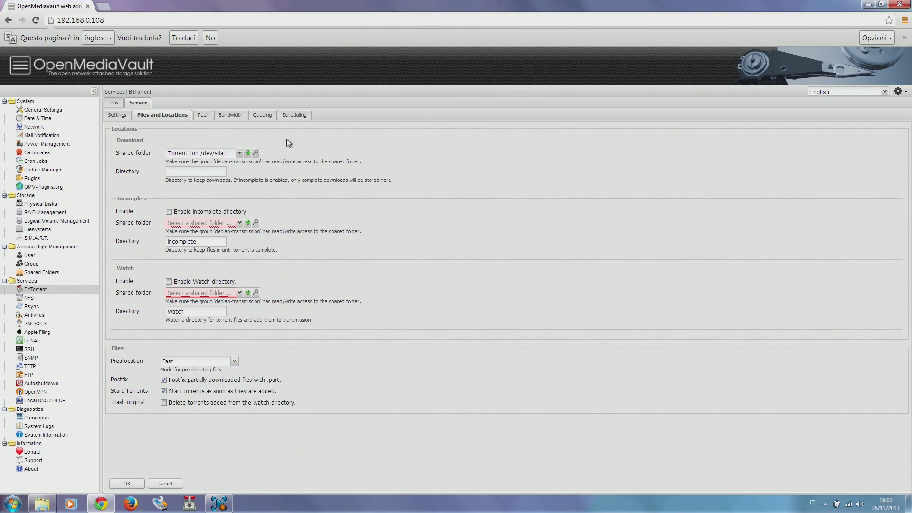
left_click(227, 212)
left_click(240, 223)
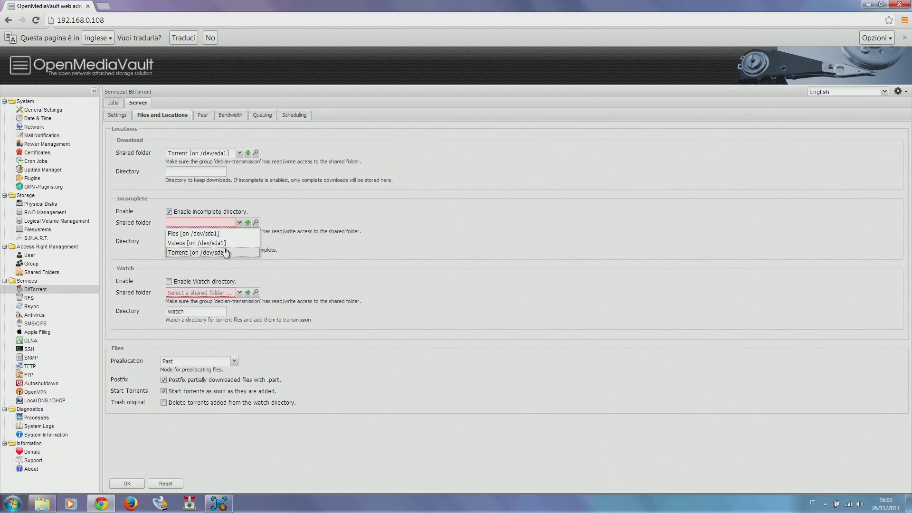
left_click(224, 253)
left_click(212, 284)
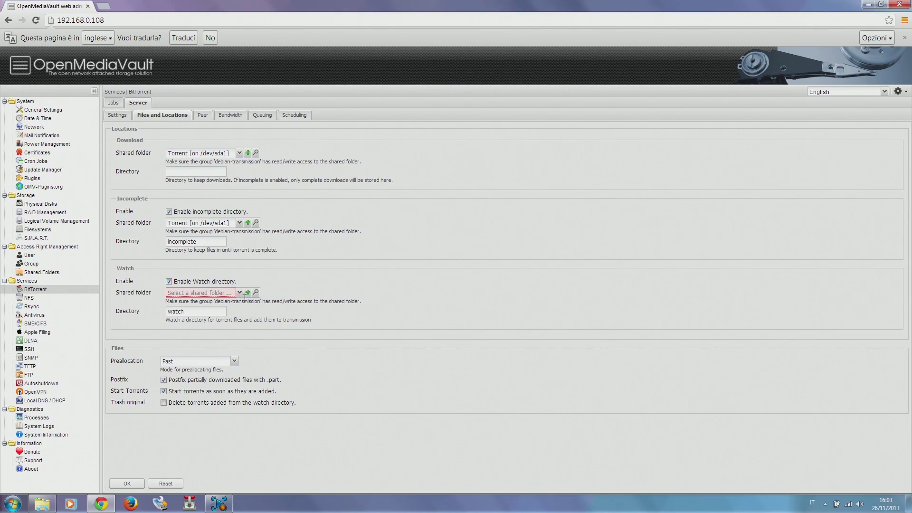
left_click(239, 293)
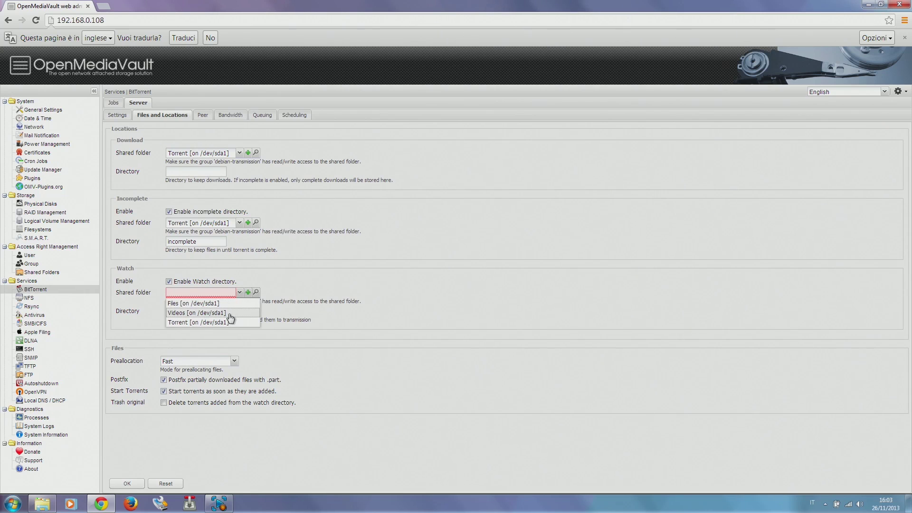
left_click(230, 319)
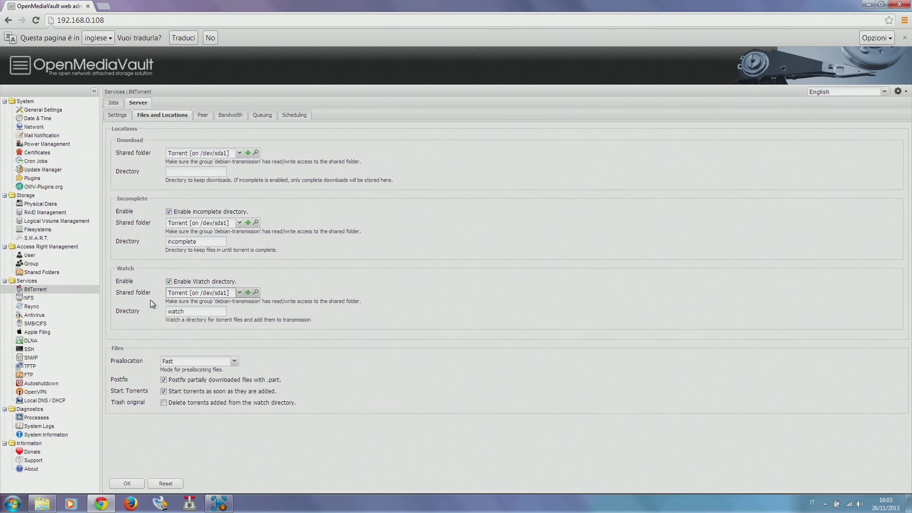
left_click(125, 483)
- Step through the Peer, Bandwidth and Queuing tabs of the BitTorrent server settings
left_click(202, 115)
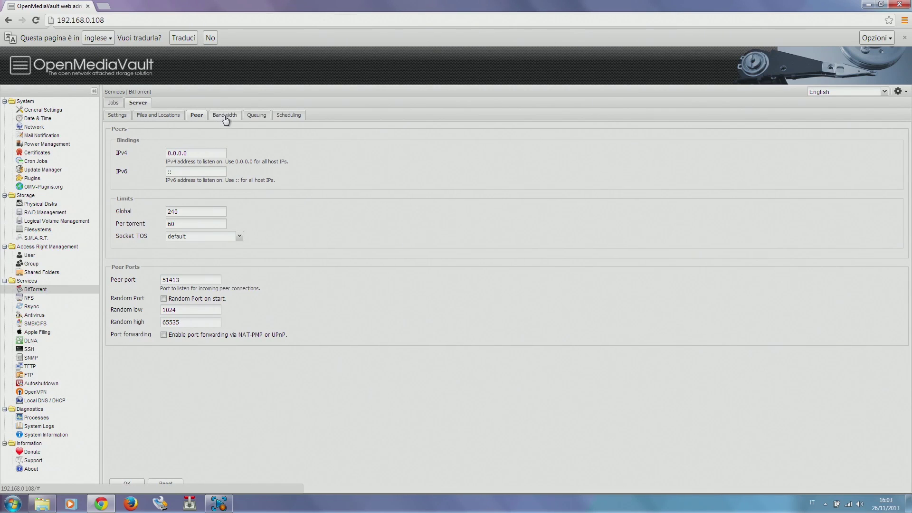
left_click(224, 115)
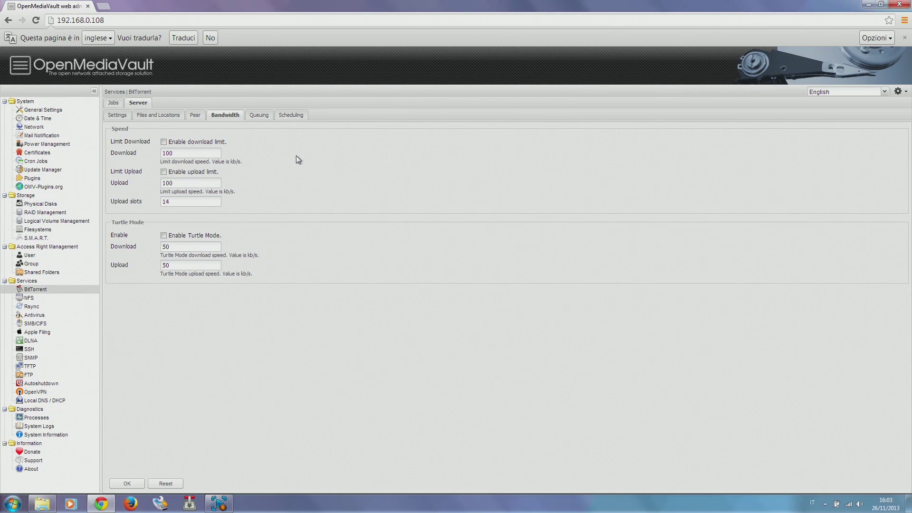
left_click(260, 117)
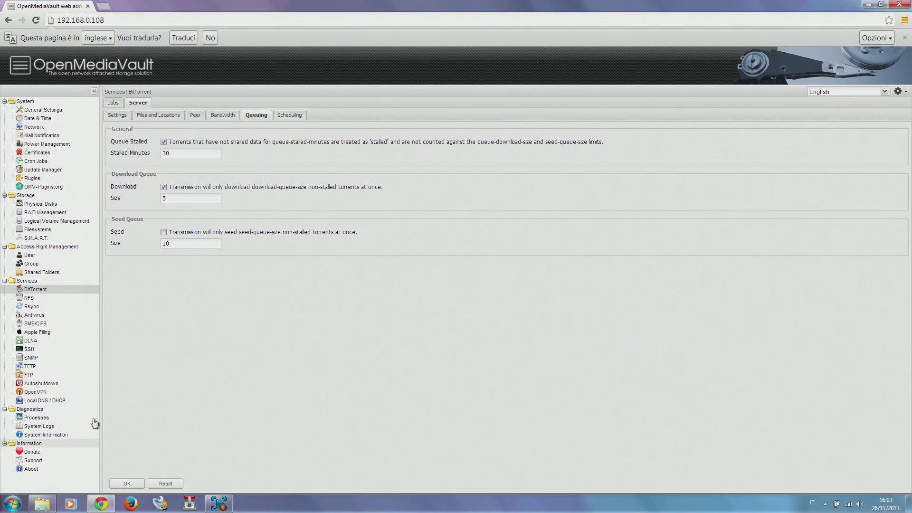
- Check BitTorrent is running in System Information's Services tab, then open the empty BitTorrent Jobs list
left_click(55, 436)
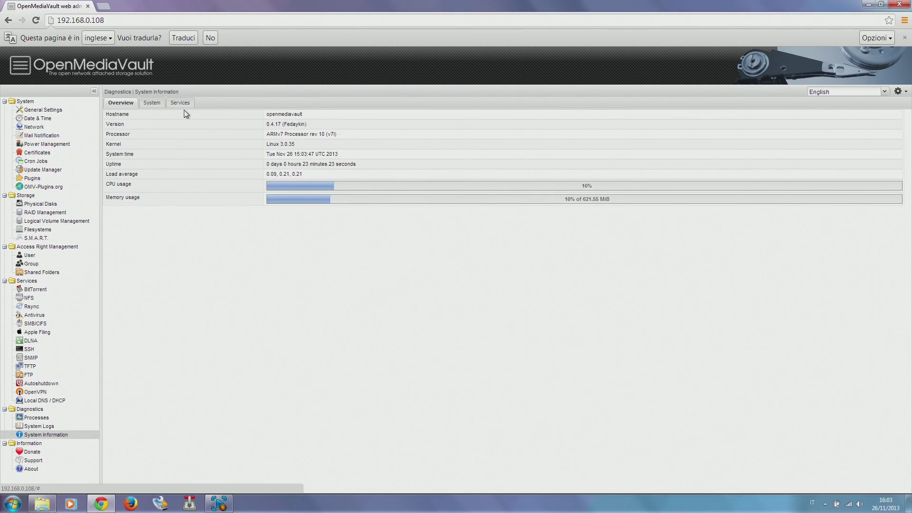
left_click(180, 103)
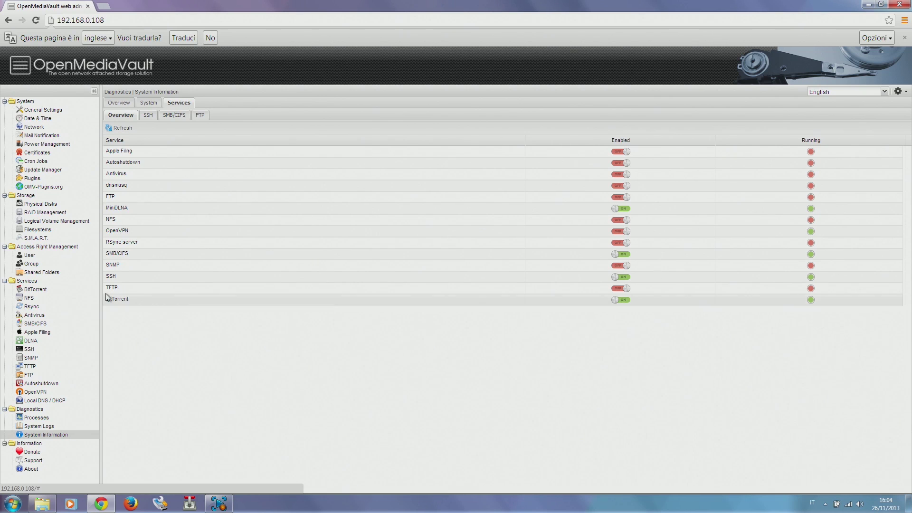
left_click(28, 290)
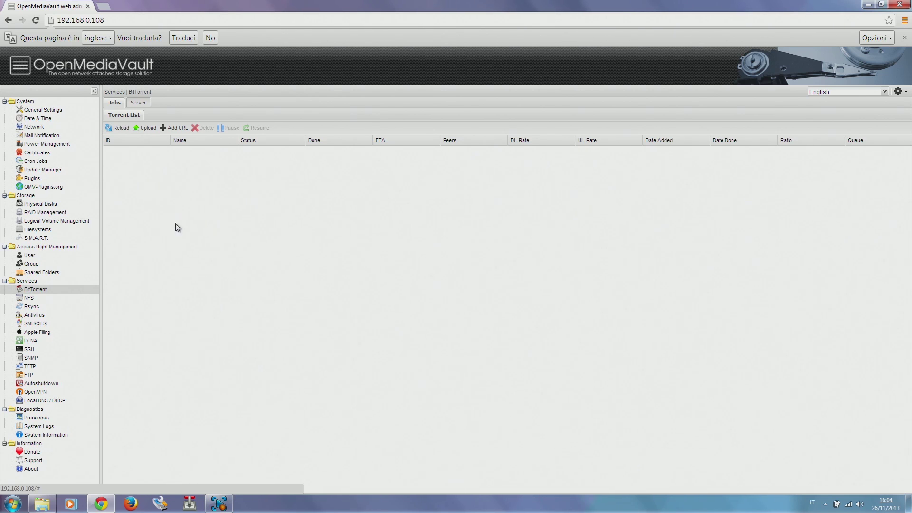
- Search the web for 'transmission remote' and open the Transmission Remote GUI project page
left_click(103, 7)
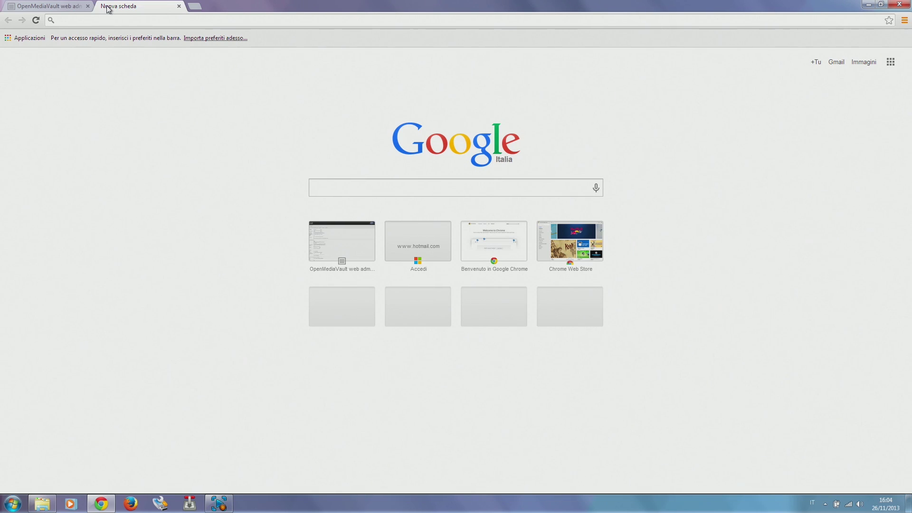
type("transmi")
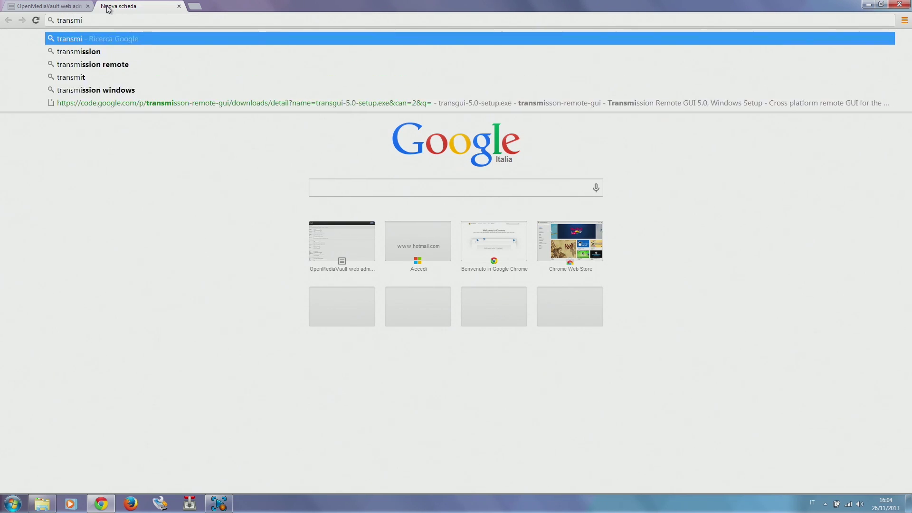
type("ssion remote")
key("Return")
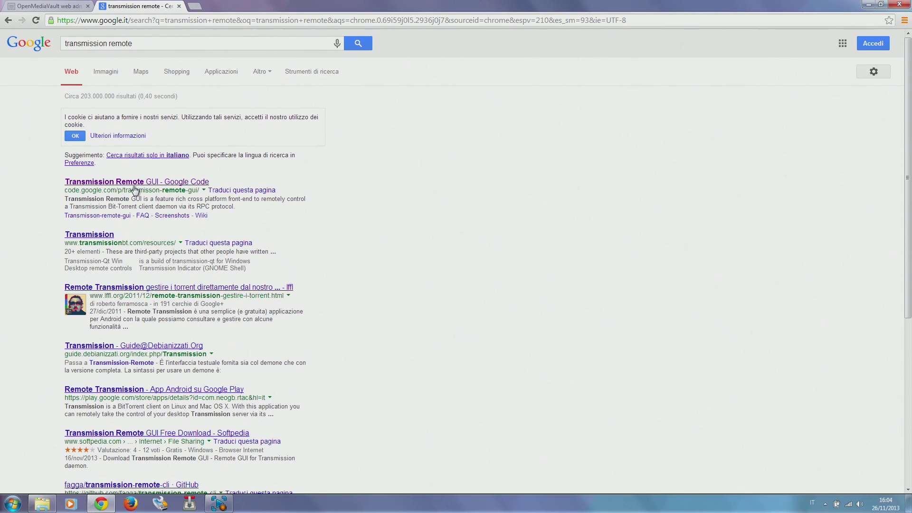
left_click(135, 185)
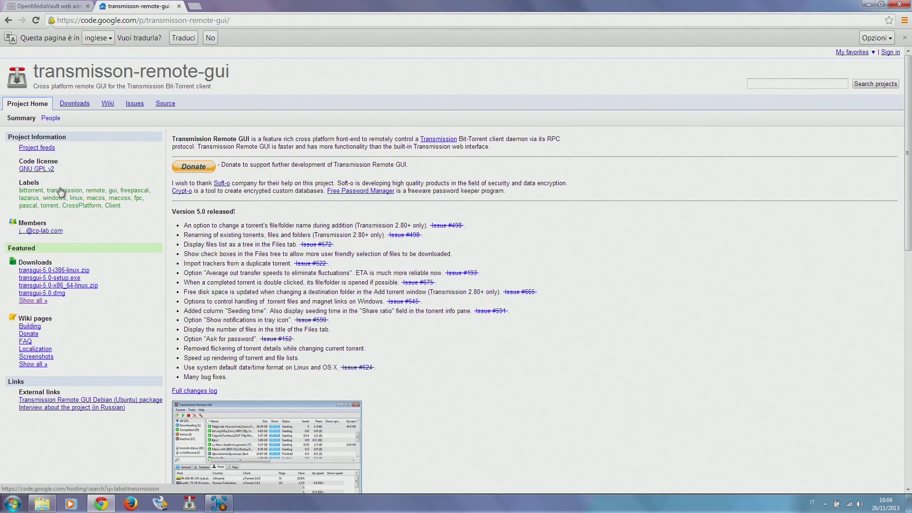
- Download the Windows installer transgui-5.0-setup.exe, then bring up Transmission Remote GUI
left_click(75, 104)
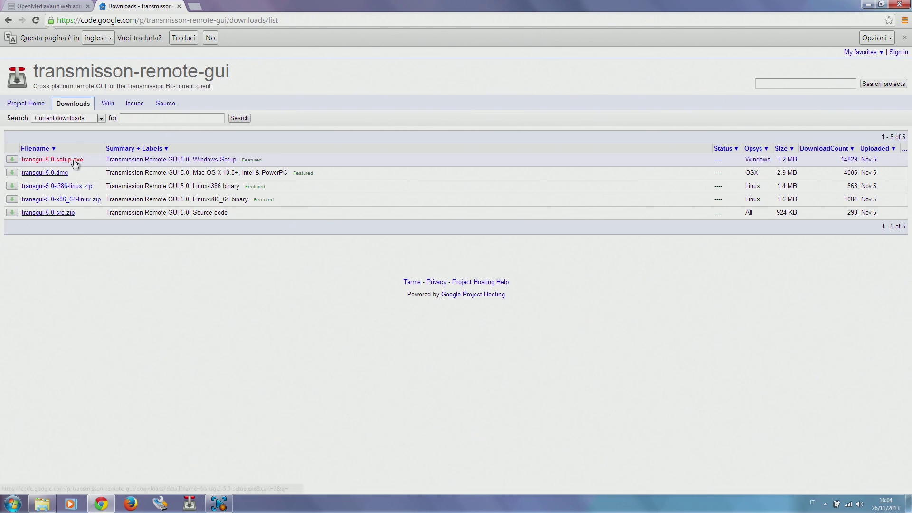
left_click(75, 162)
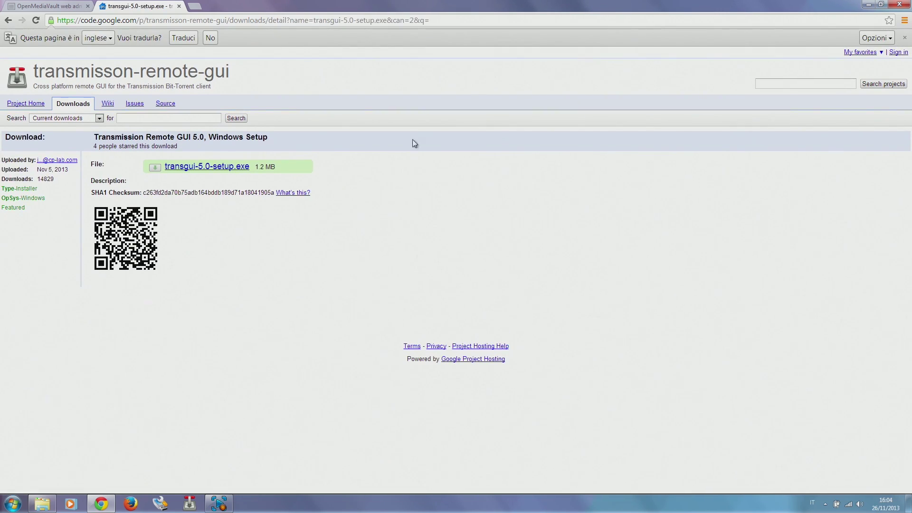
left_click(236, 166)
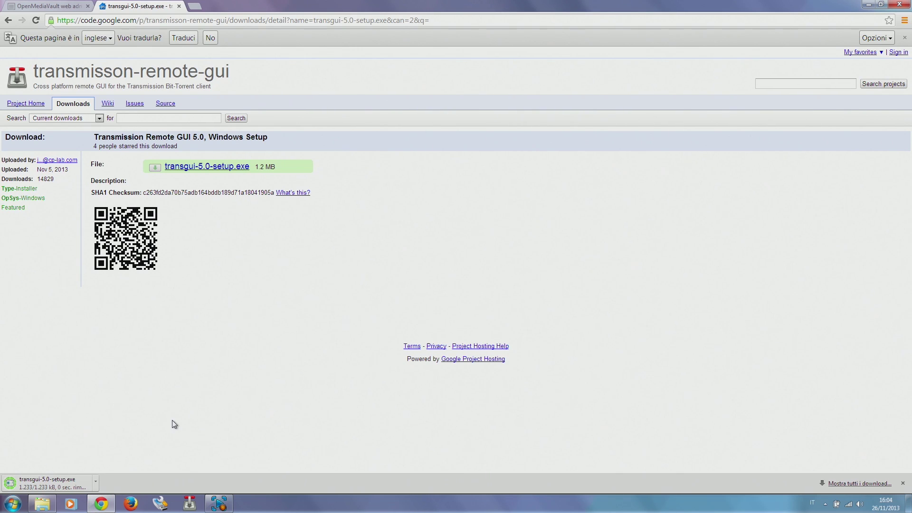
left_click(191, 504)
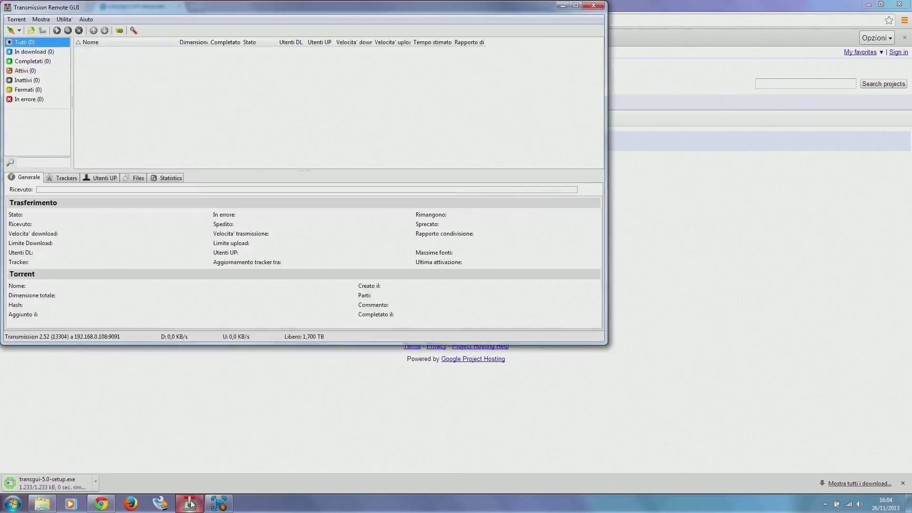
- Create a new connection (Nuova connessione) with remote host 192.168.0.108 and save it
left_click(19, 30)
left_click(29, 56)
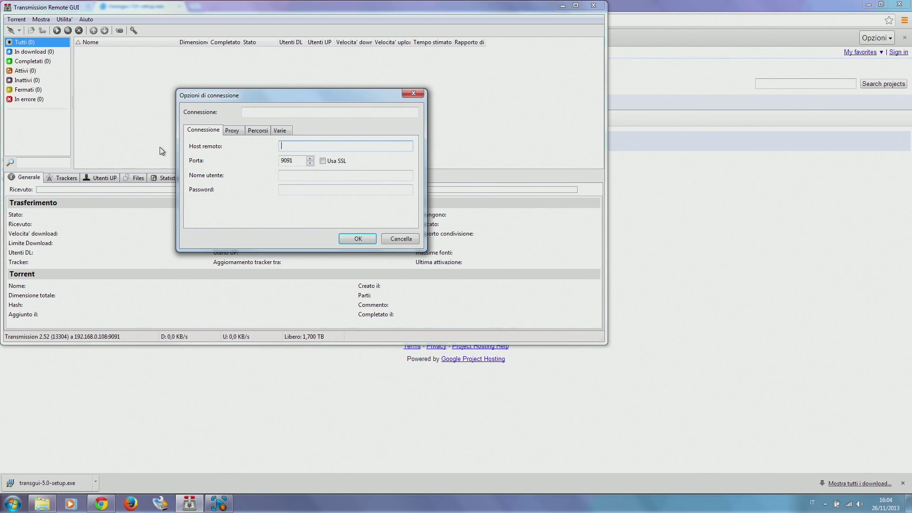
left_click_drag(311, 96, 507, 156)
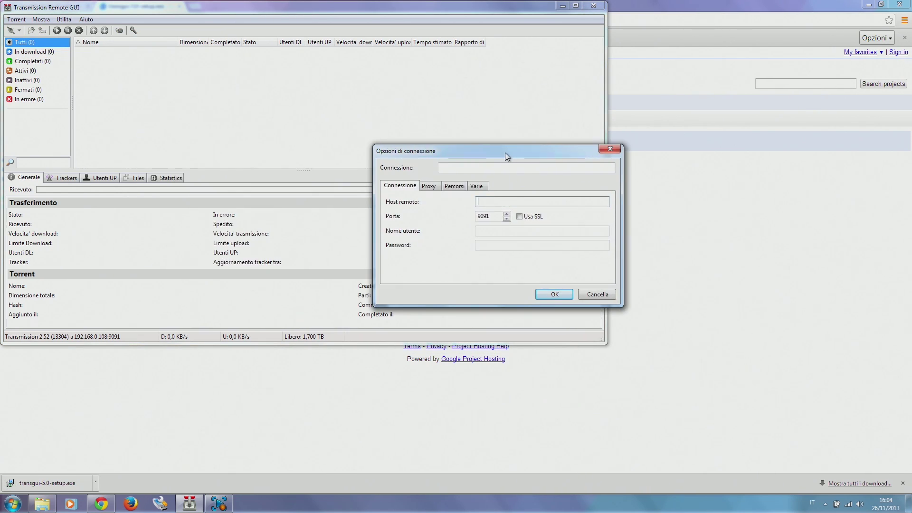
type("192.168.0.108")
left_click(553, 297)
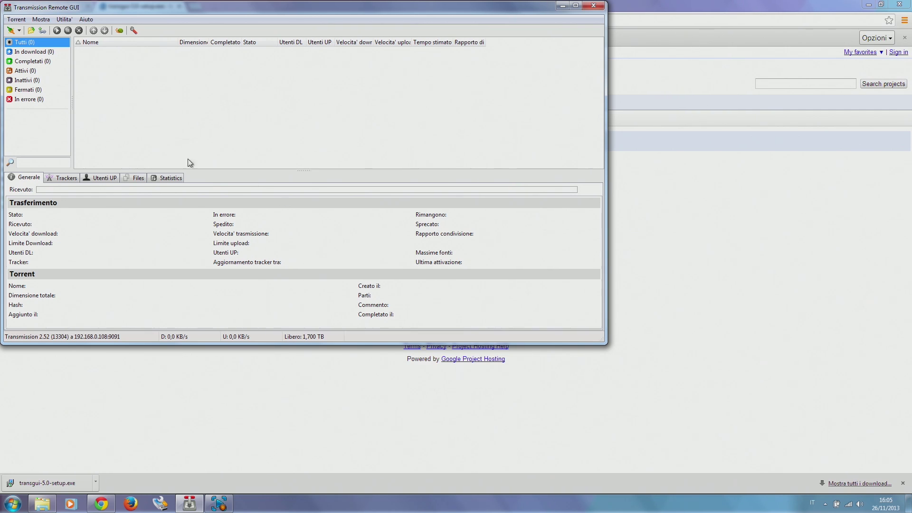
- Search the web for 'udoo' in a new tab and open the UDOO Downloads page
left_click(678, 6)
left_click(194, 7)
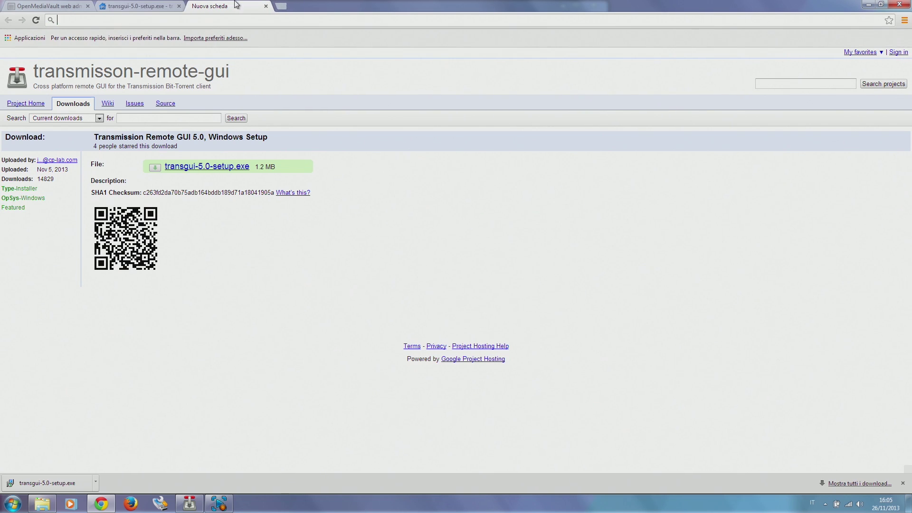
type("udoo")
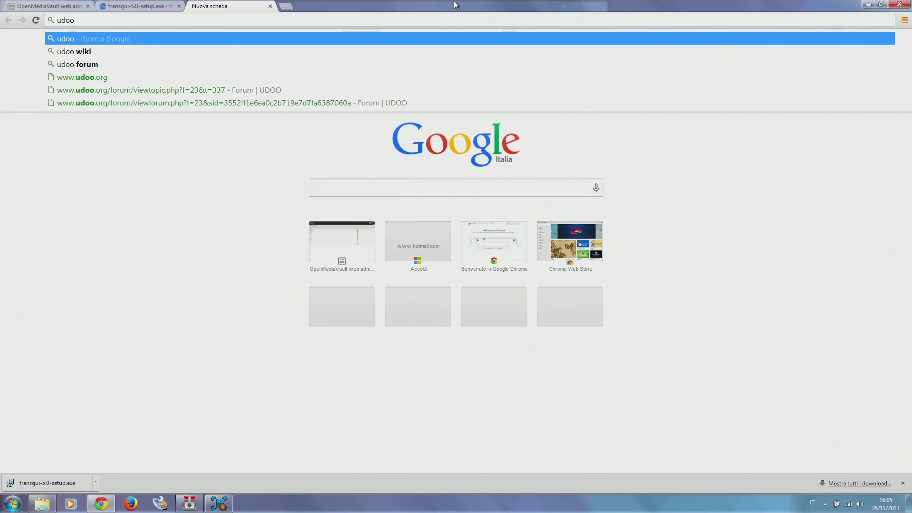
key("Escape")
key("Return")
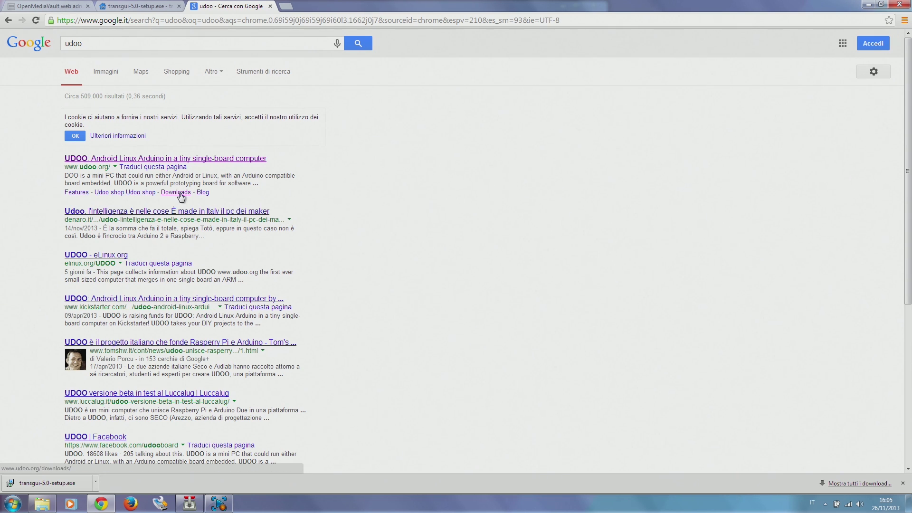
left_click(179, 194)
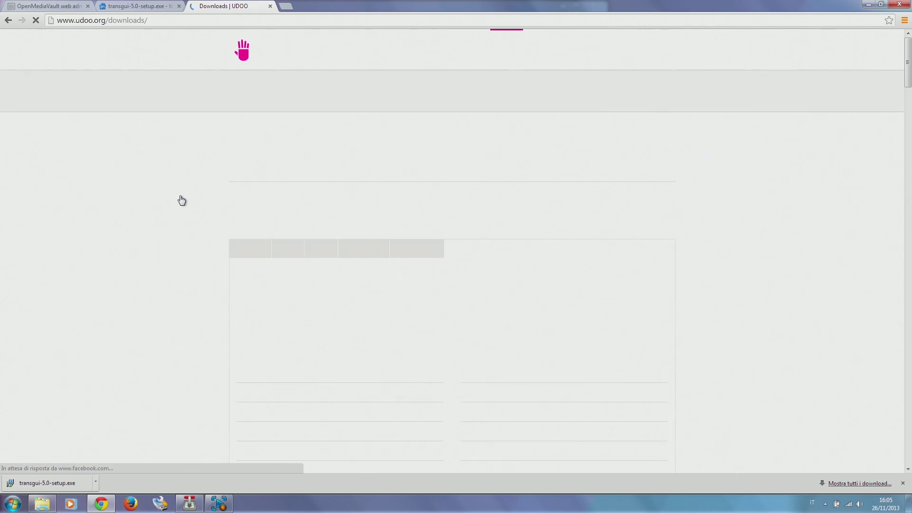
- Copy the link address of udoo_quad_ubuntu_1.3.torrent
scroll(179, 189, "down", 3)
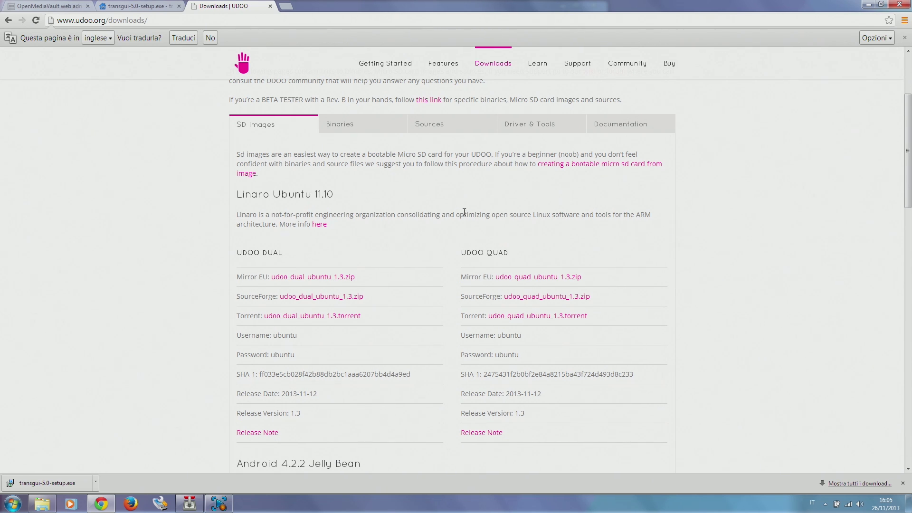
right_click(541, 318)
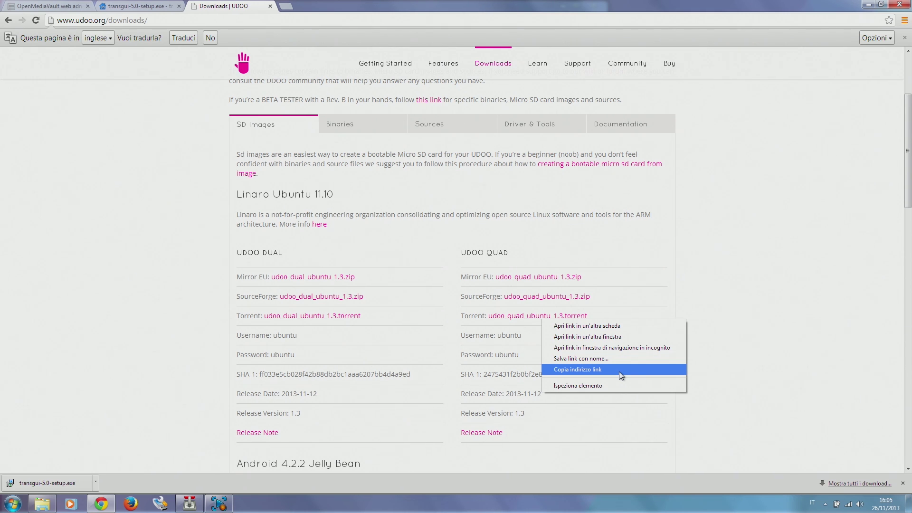
left_click(619, 372)
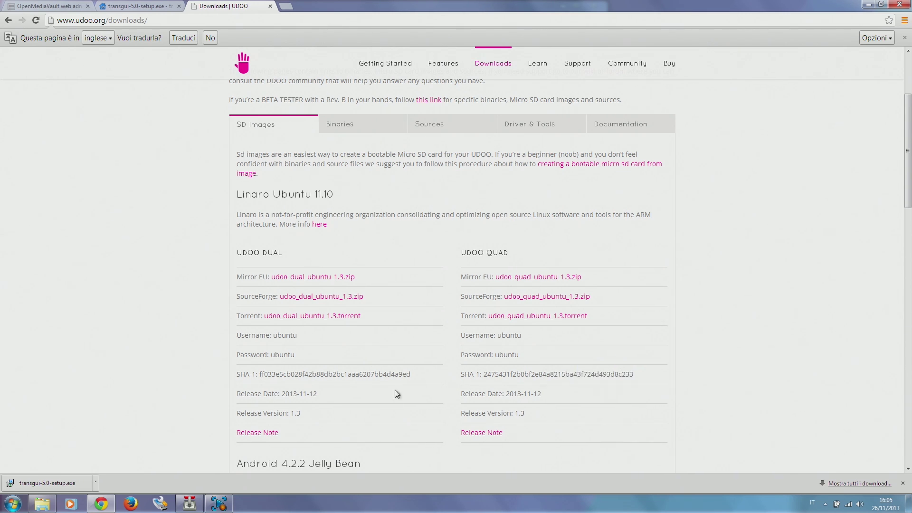
- Accept the Aggiungi nuovo torrent dialog so udoo_quad_ubuntu_1.3.zip downloads into the Torrent folder
left_click(190, 503)
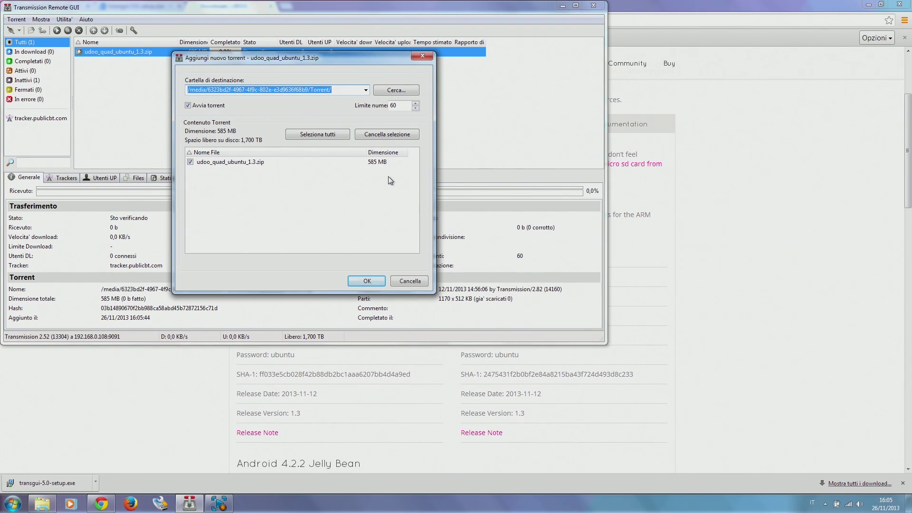
left_click(367, 281)
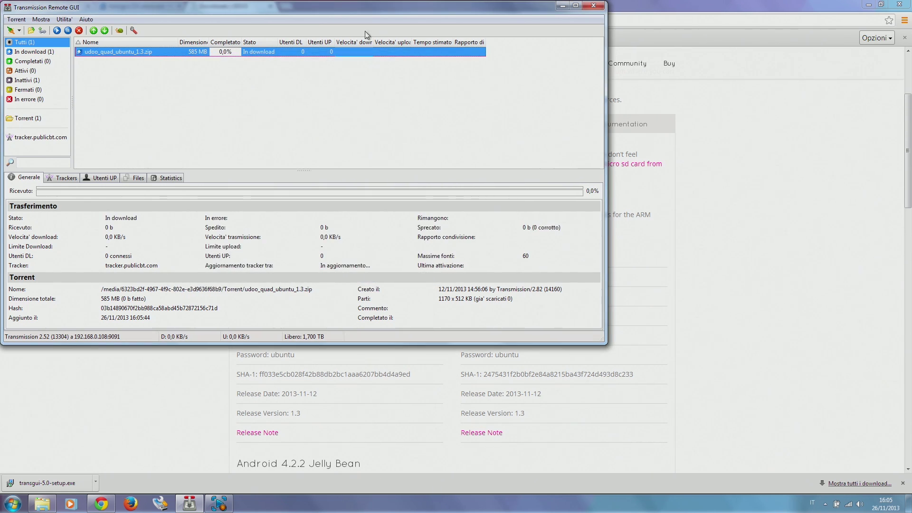
left_click_drag(367, 14, 529, 89)
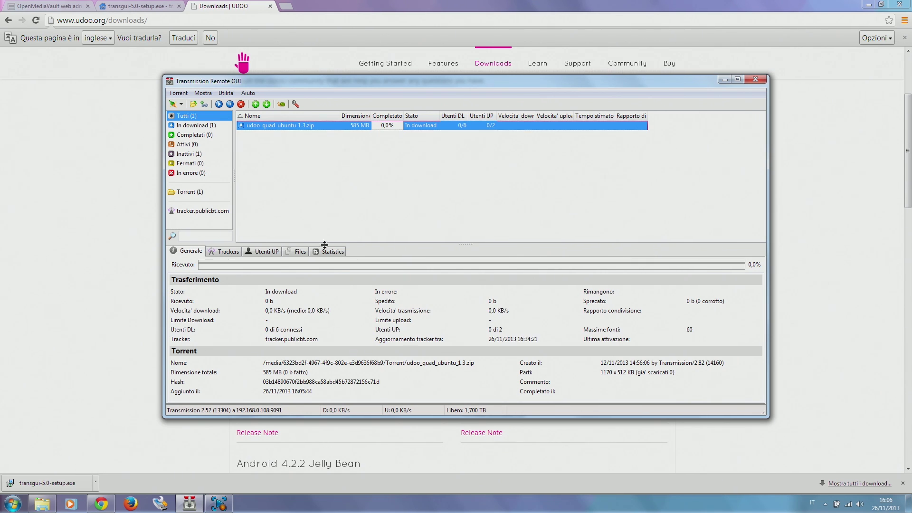
left_click(43, 503)
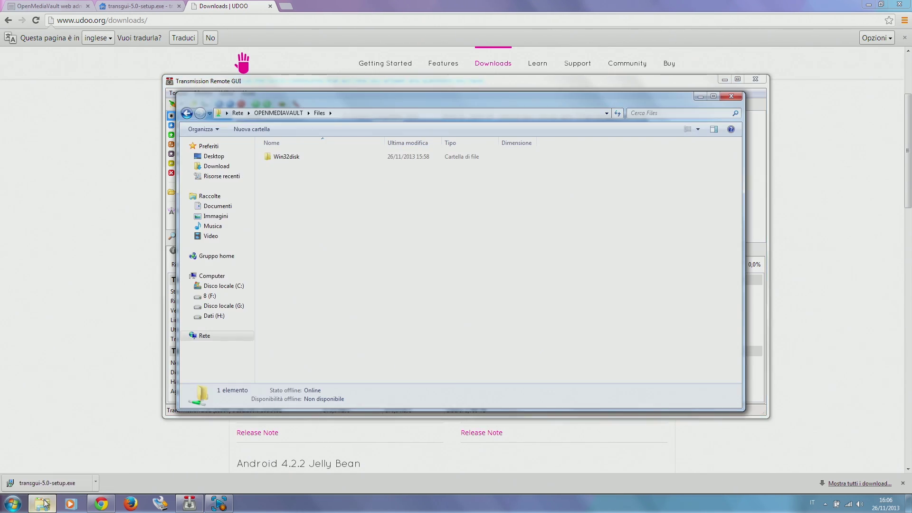
left_click(215, 335)
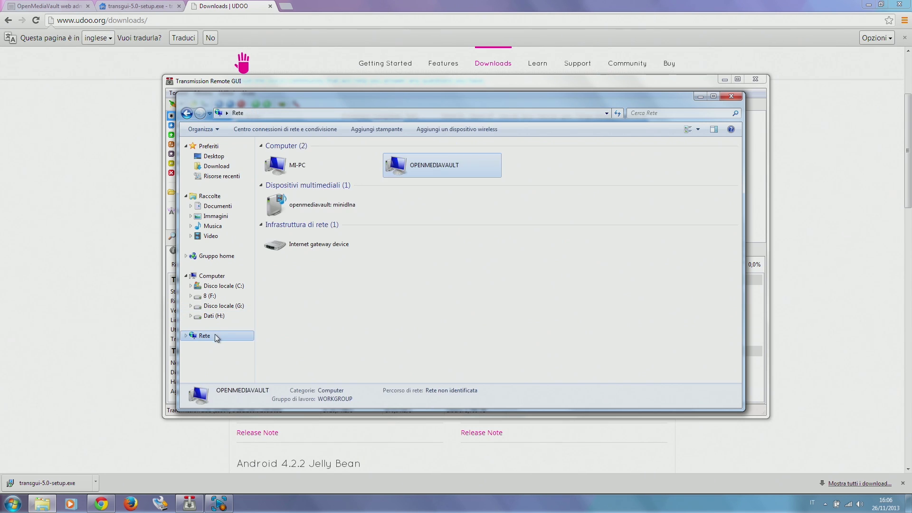
double_click(398, 167)
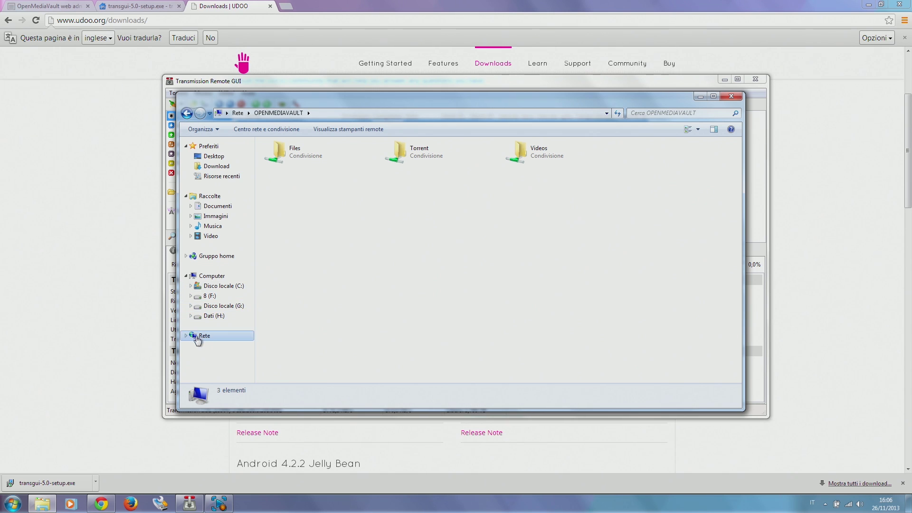
double_click(411, 151)
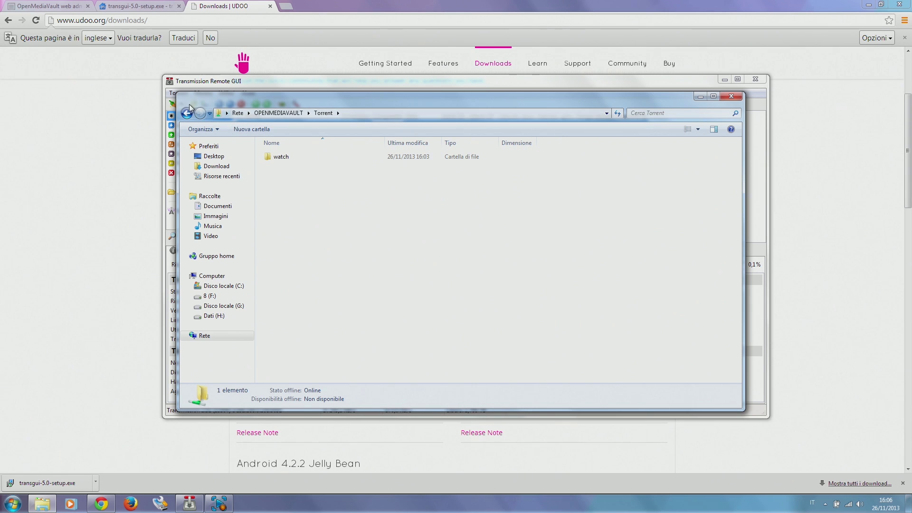
left_click(186, 113)
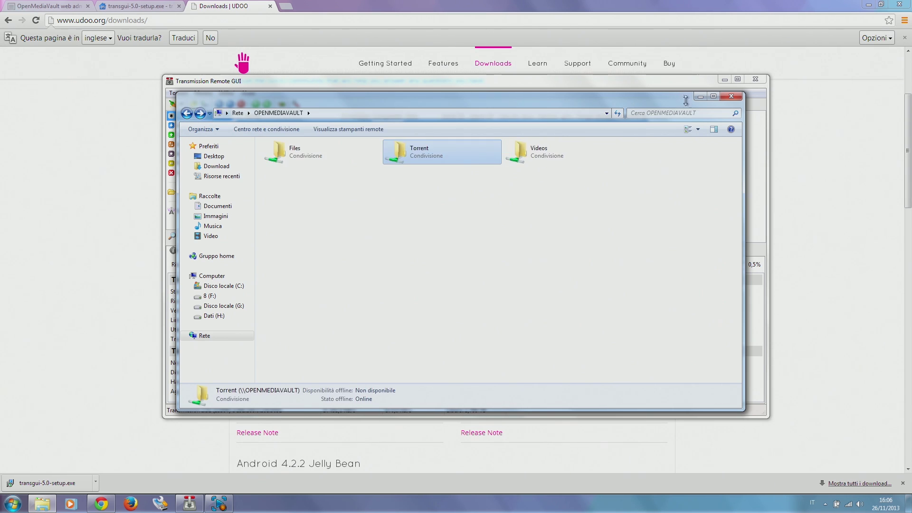
left_click(700, 97)
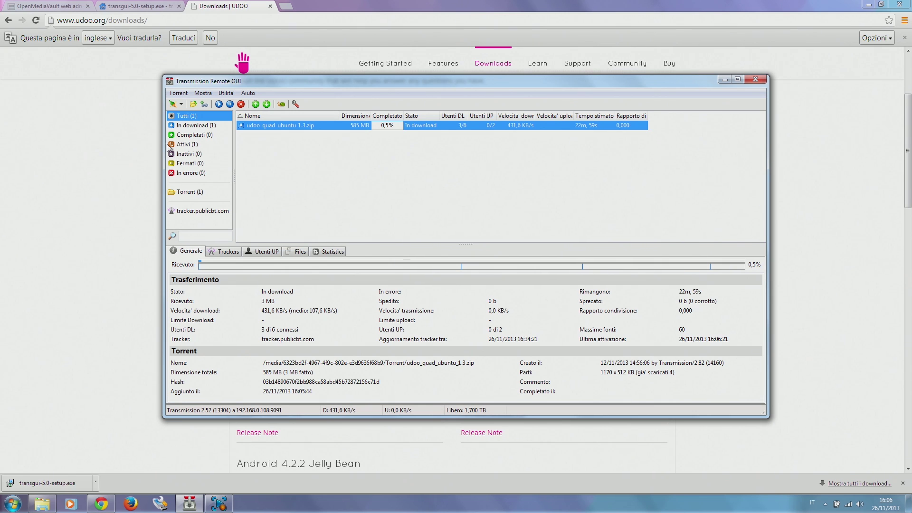
- Switch to the OpenMediaVault web admin to see udoo_quad_ubuntu_1.3.zip downloading in BitTorrent jobs
left_click(47, 5)
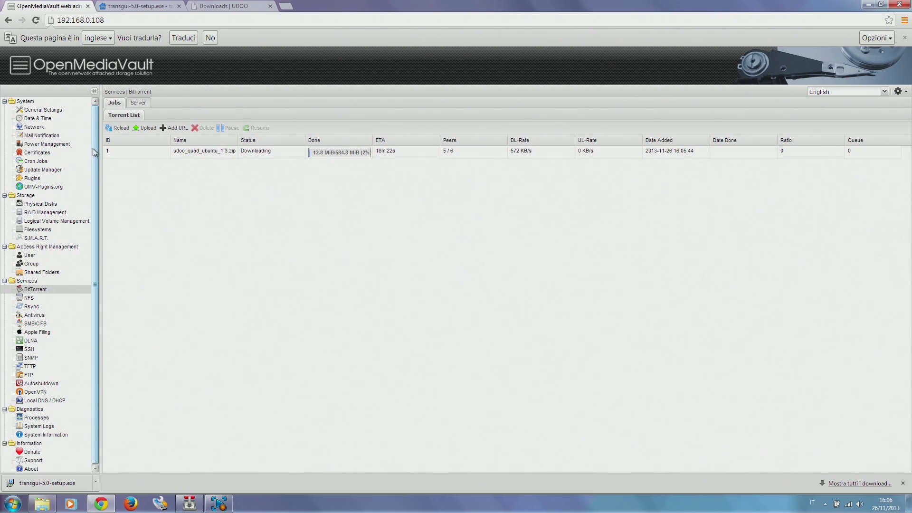
left_click_drag(93, 148, 91, 248)
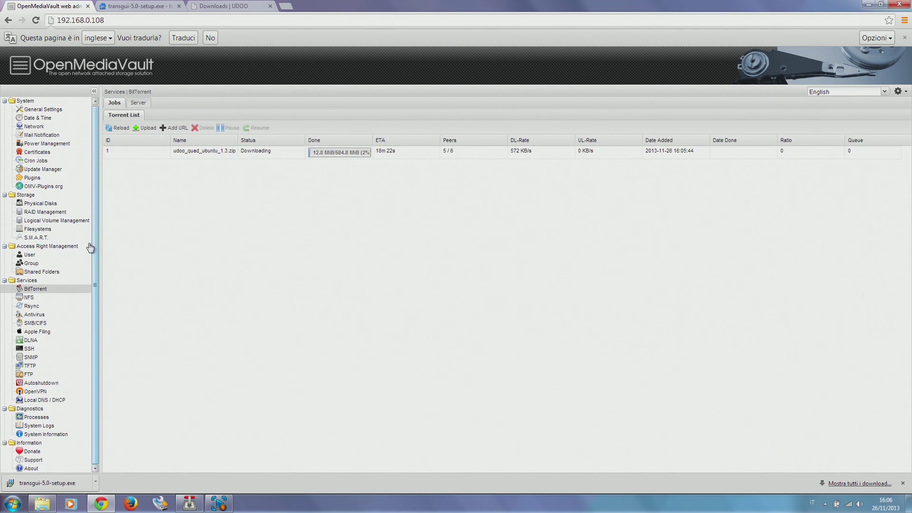
- Step through NFS, Antivirus, Apple Filing, Autoshutdown and OpenVPN, finishing on Local DNS / DHCP
left_click(70, 298)
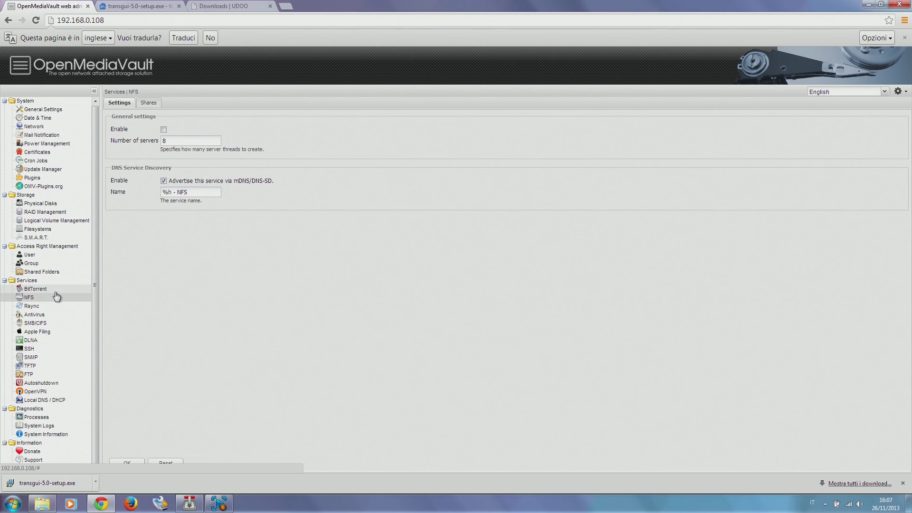
left_click(41, 317)
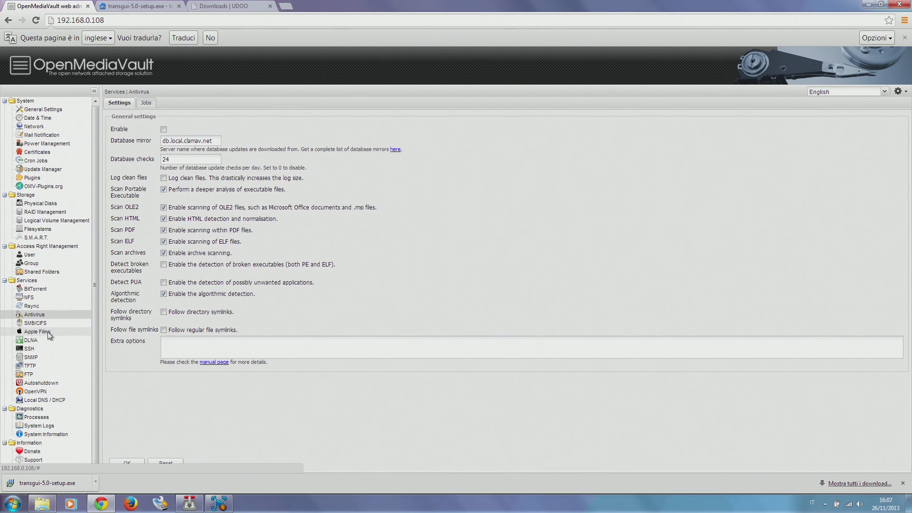
left_click(49, 335)
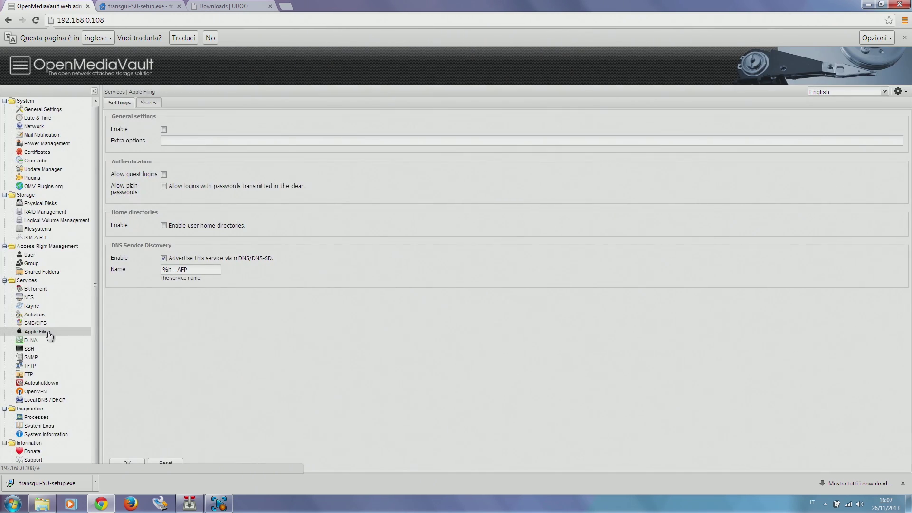
left_click(54, 385)
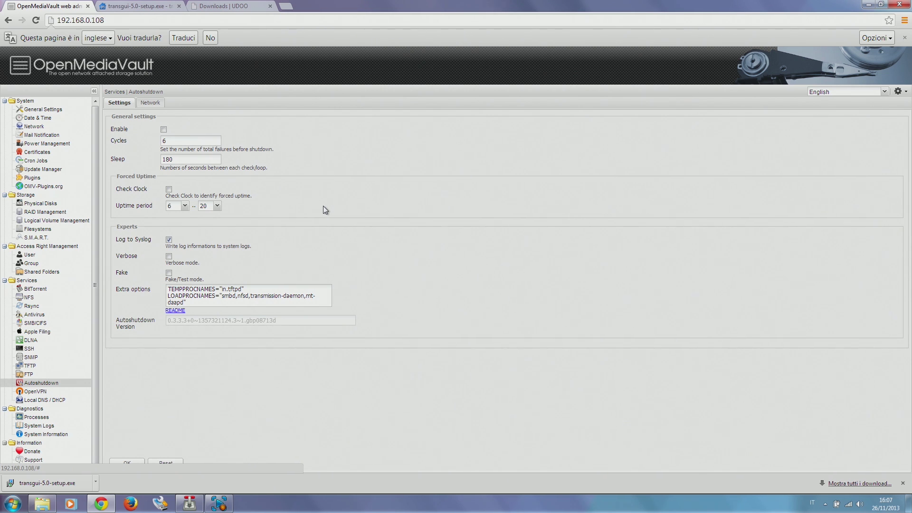
left_click(33, 394)
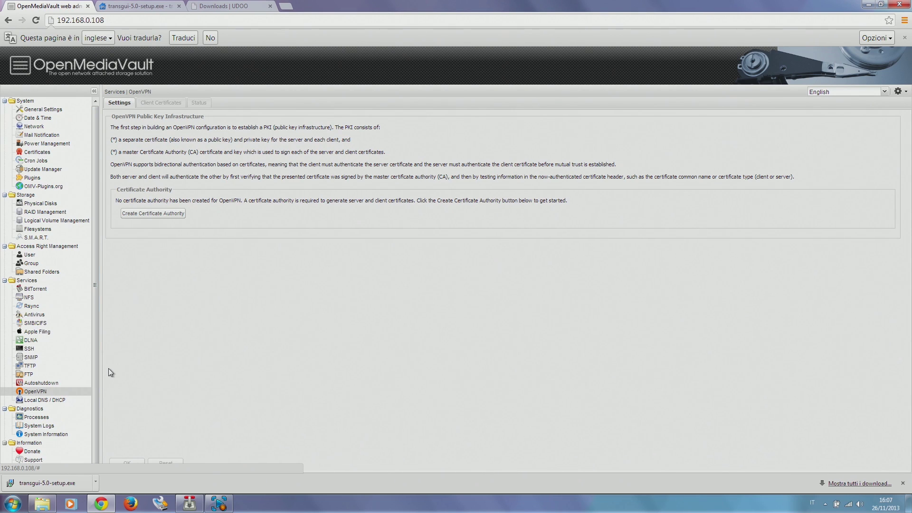
left_click(75, 404)
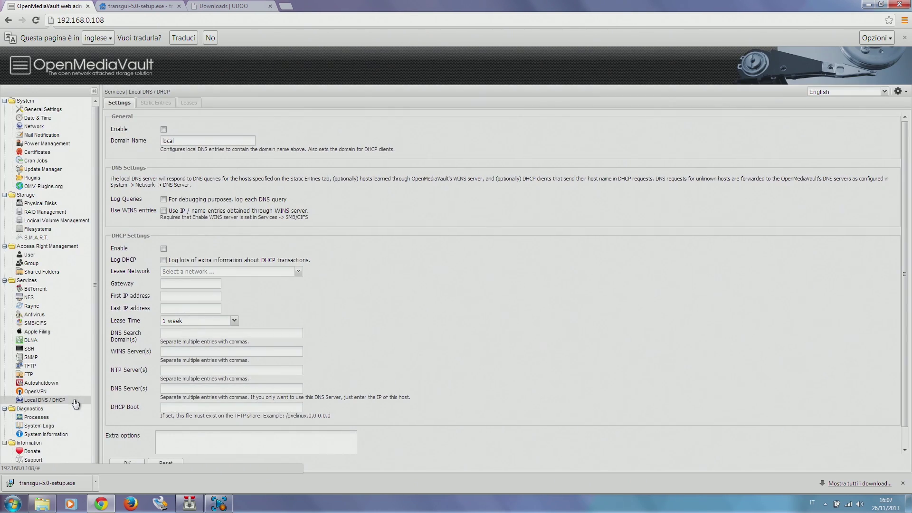